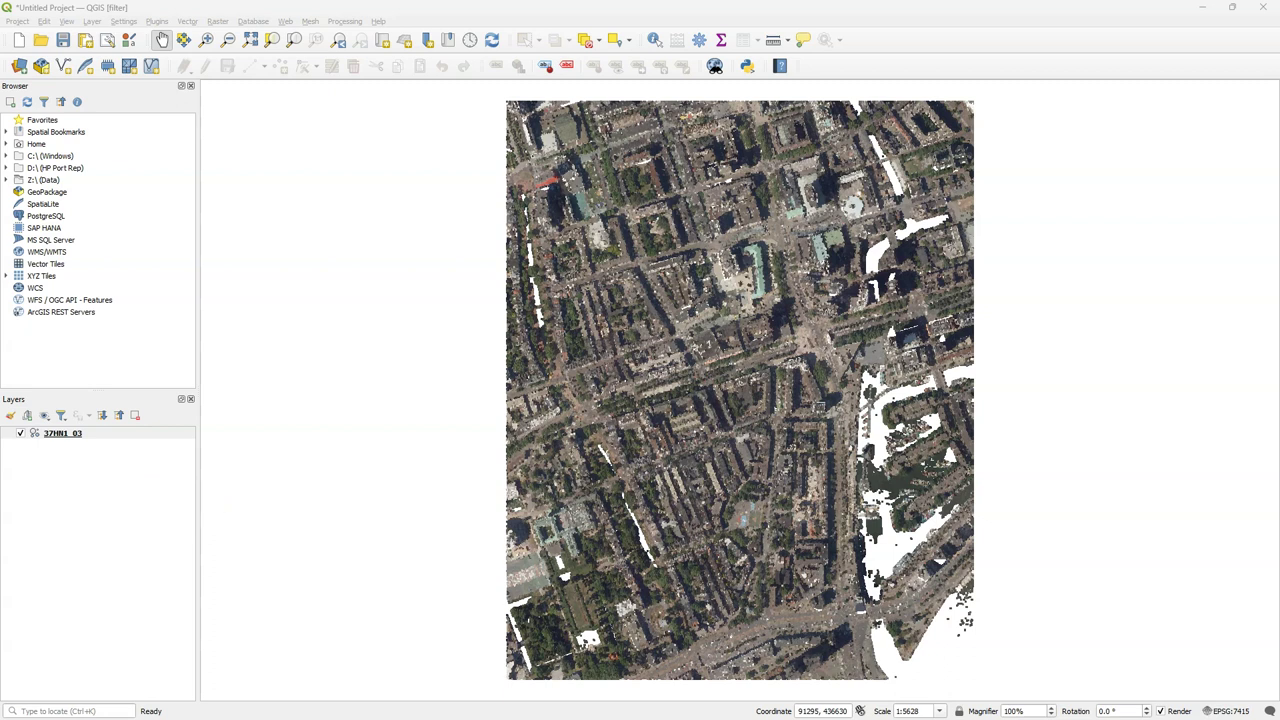
{"action": "right_click", "coordinate": [66, 433]}
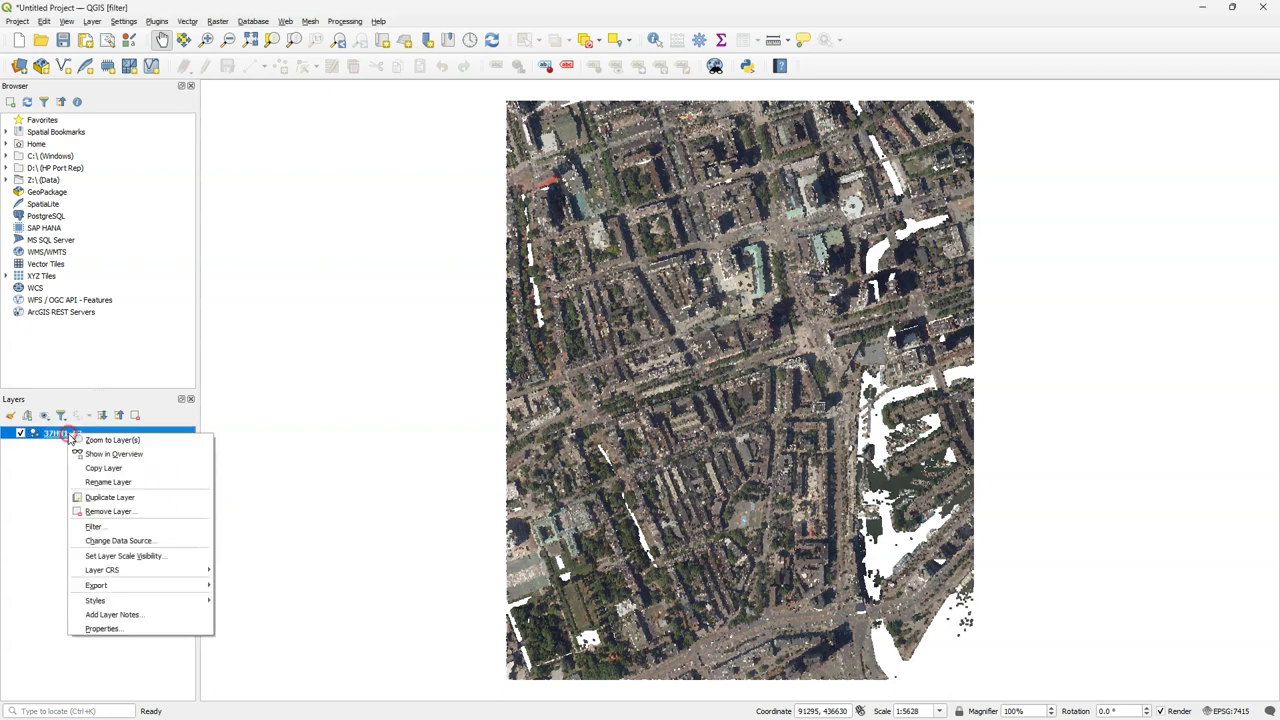
{"action": "left_click", "coordinate": [112, 628]}
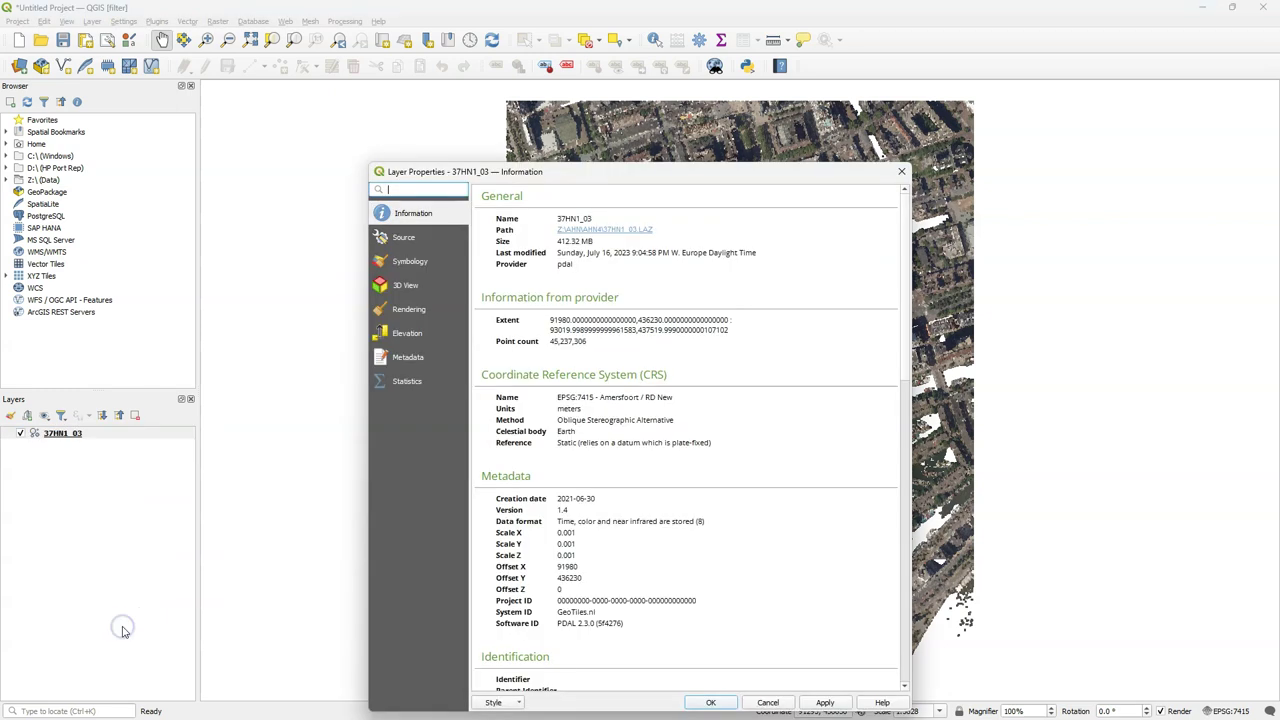
{"action": "left_click", "coordinate": [624, 375]}
{"action": "left_click_drag", "start_coordinate": [651, 168], "coordinate": [709, 114]}
{"action": "left_click", "coordinate": [593, 272]}
{"action": "left_click", "coordinate": [455, 321]}
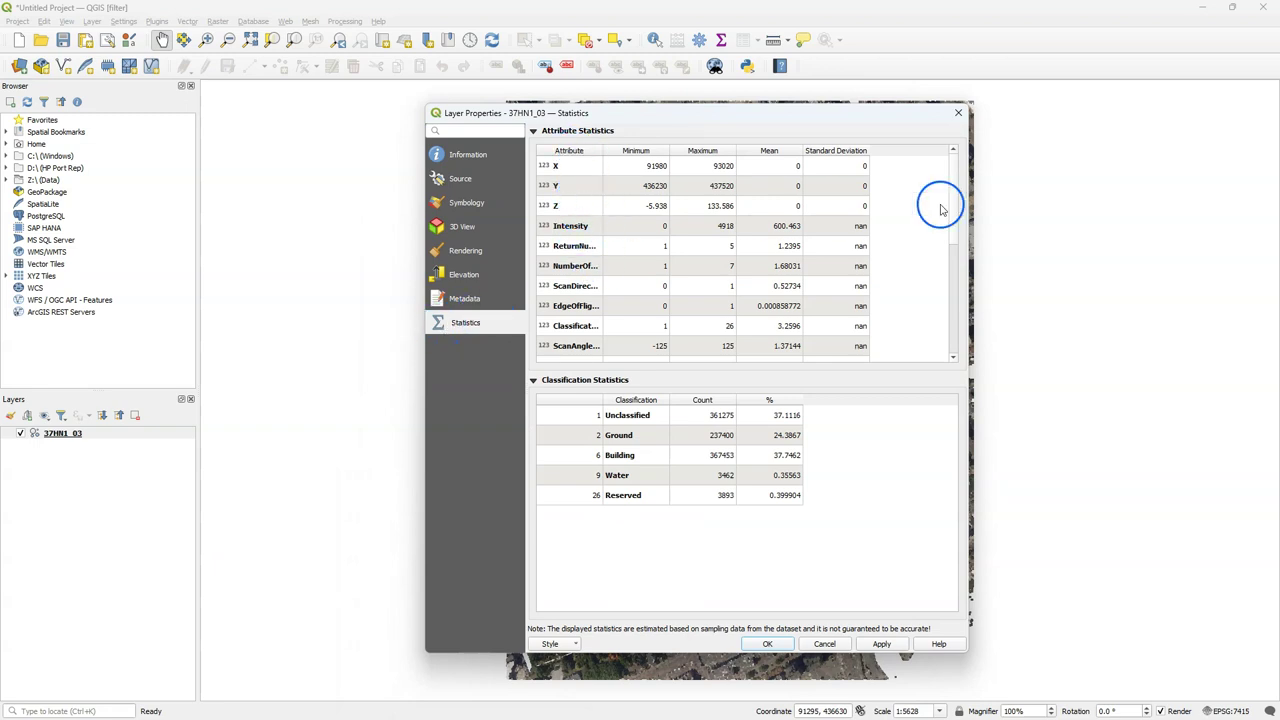
{"action": "scroll", "coordinate": [954, 202], "scroll_direction": "down", "scroll_amount": 1}
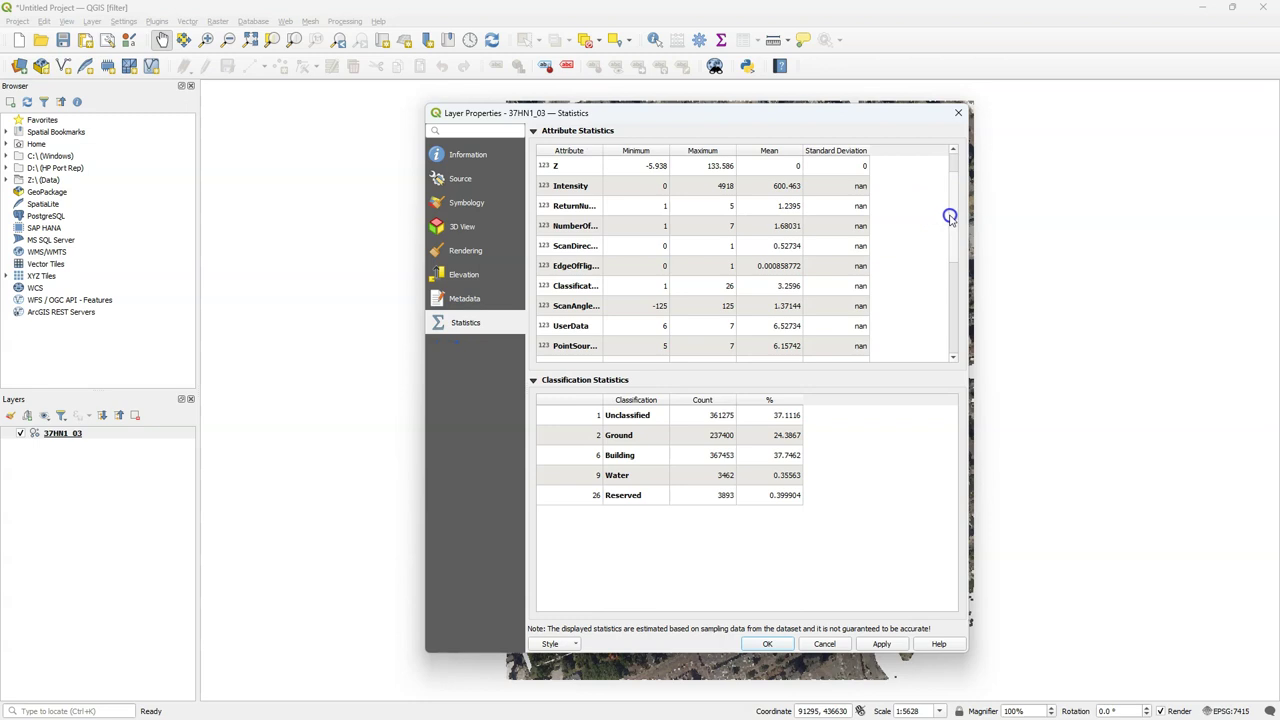
{"action": "left_click_drag", "start_coordinate": [950, 216], "coordinate": [944, 307]}
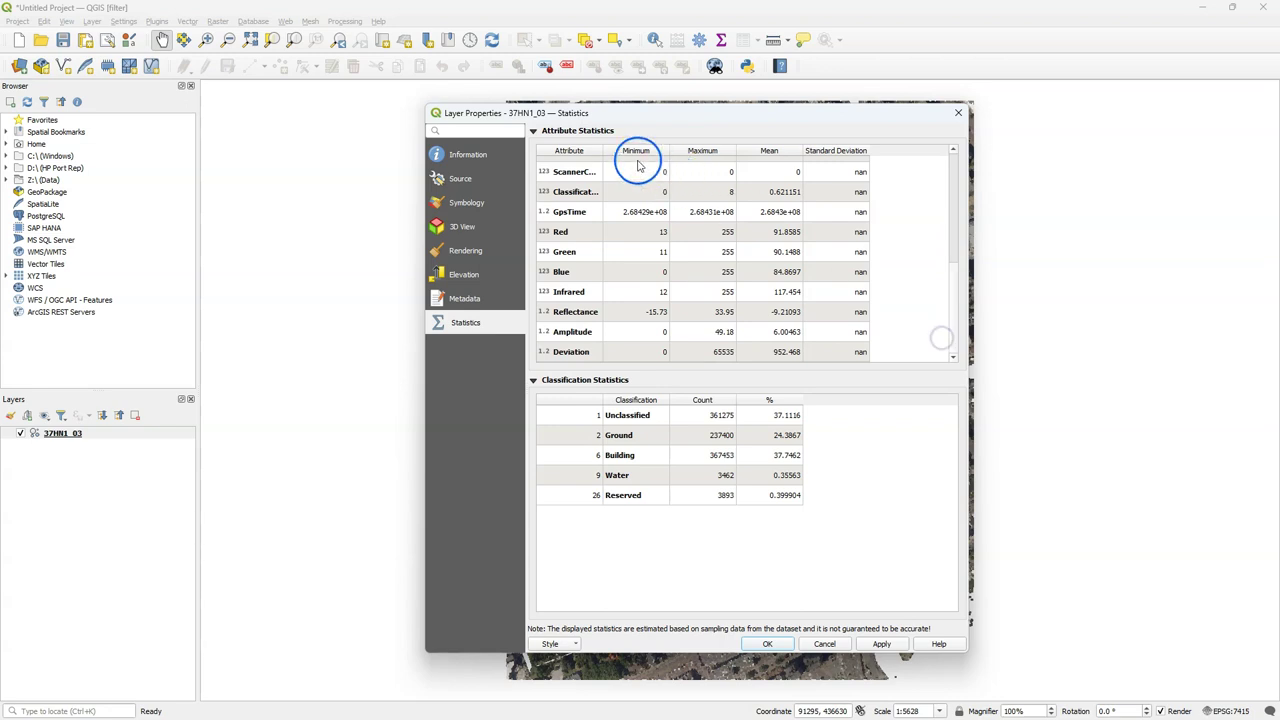
{"action": "left_click_drag", "start_coordinate": [603, 150], "coordinate": [708, 152]}
{"action": "left_click_drag", "start_coordinate": [954, 320], "coordinate": [957, 194]}
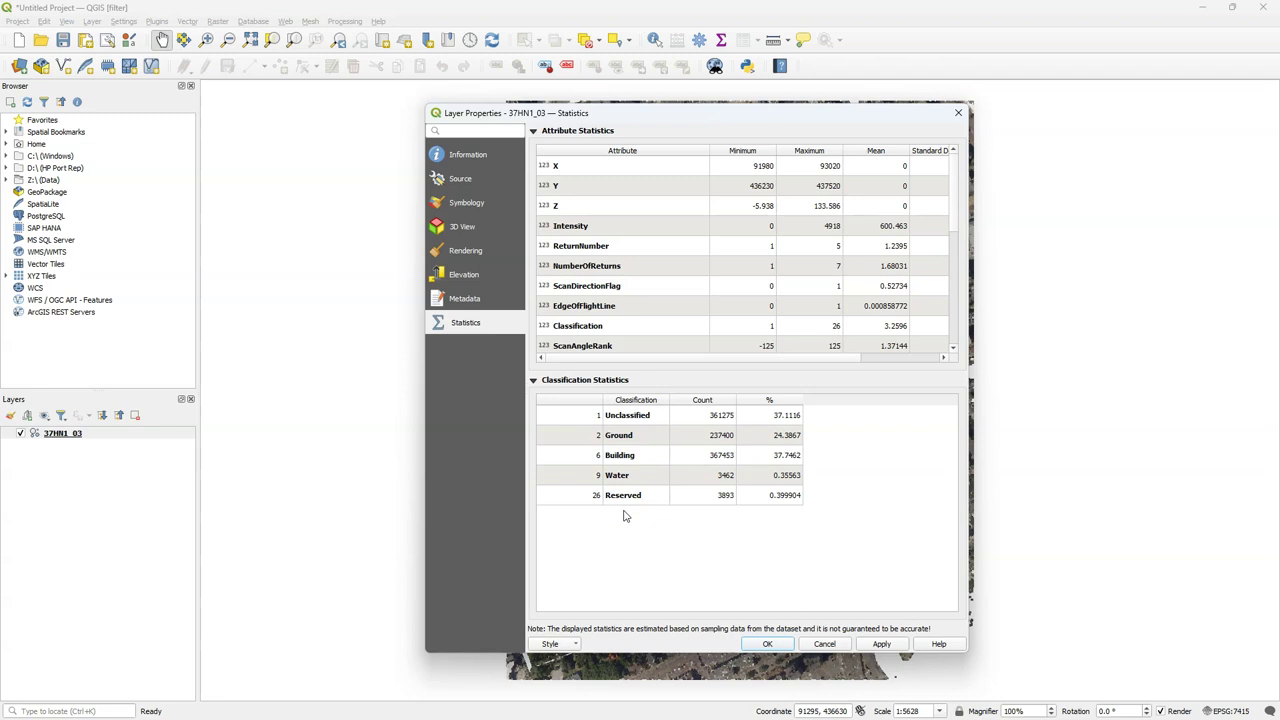
{"action": "left_click", "coordinate": [958, 116]}
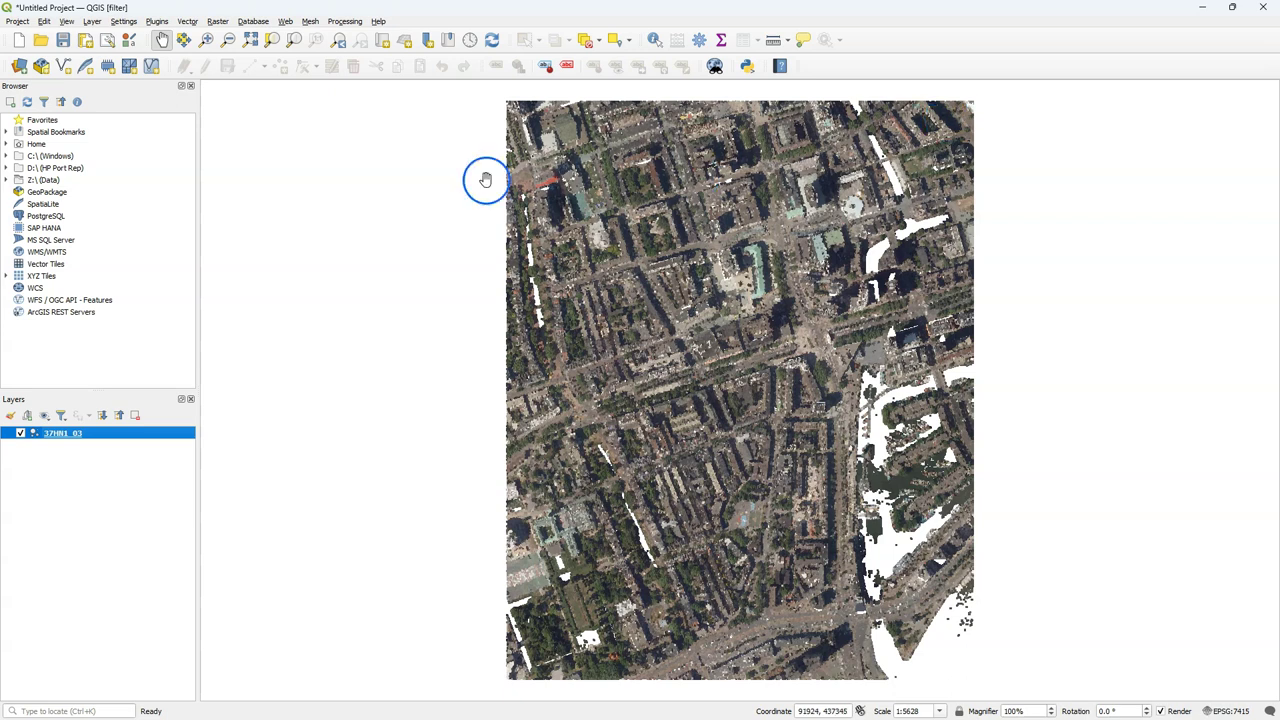
- Switch the 37HN1_03 point cloud renderer from RGB to Classification in Layer Styling
{"action": "left_click", "coordinate": [7, 418]}
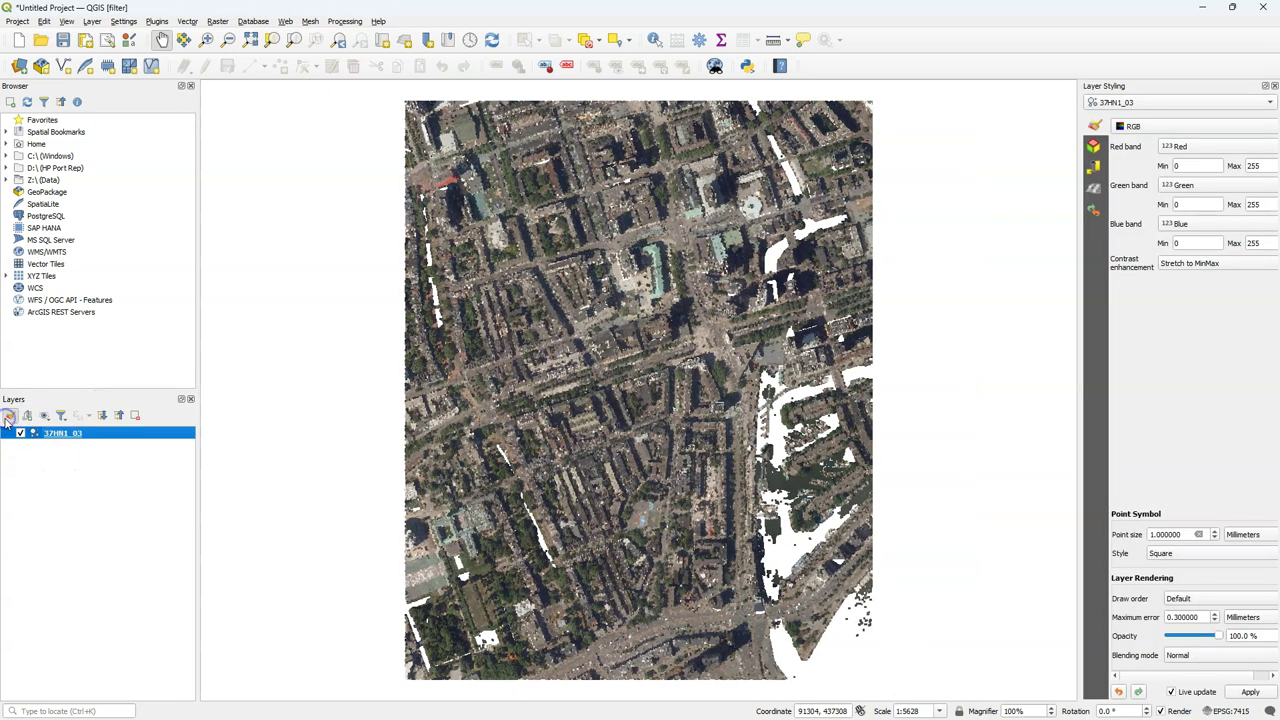
{"action": "left_click_drag", "start_coordinate": [1080, 215], "coordinate": [937, 206]}
{"action": "left_click", "coordinate": [991, 127]}
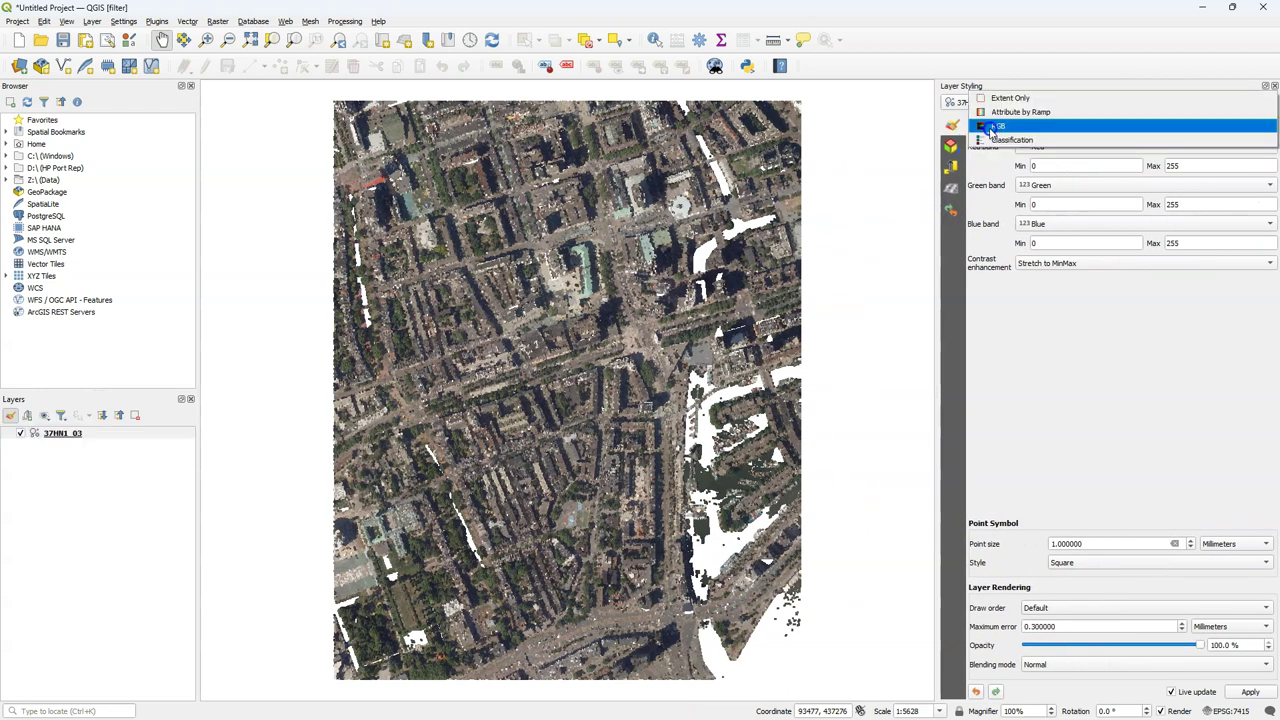
{"action": "left_click", "coordinate": [1005, 139]}
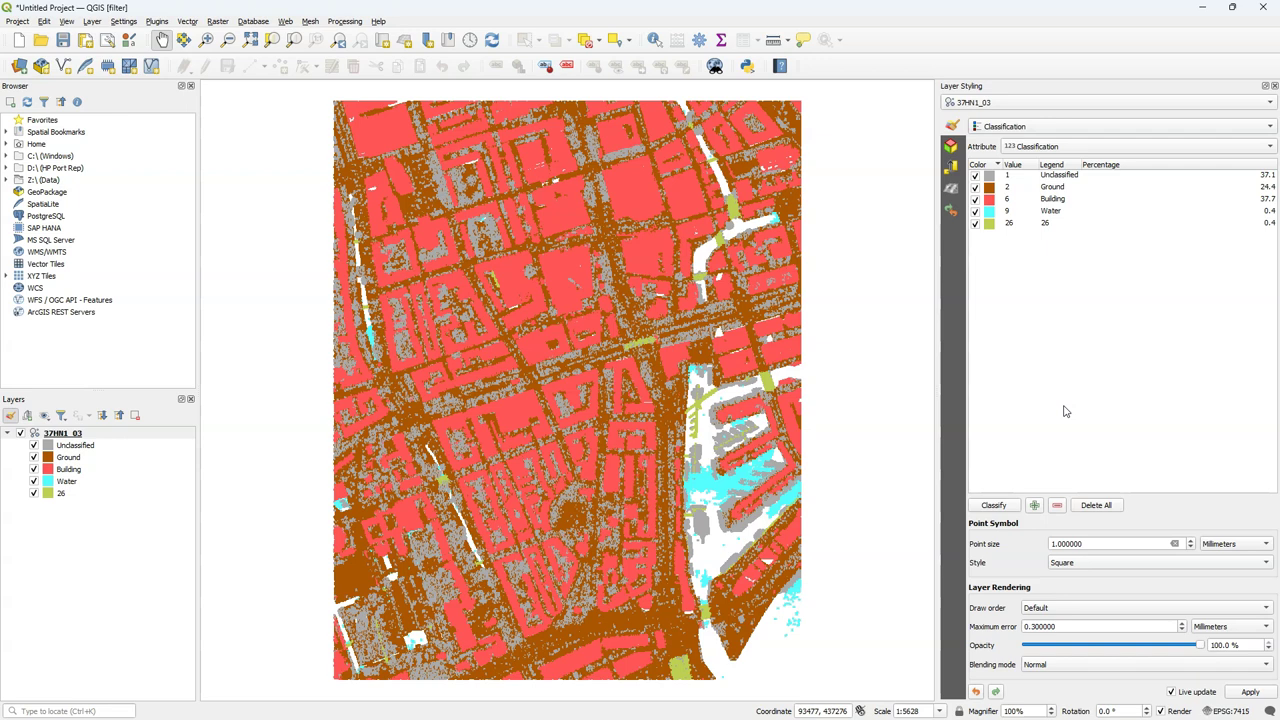
- Open the Point cloud extraction > Filter algorithm from the Processing Toolbox
{"action": "left_click", "coordinate": [699, 40]}
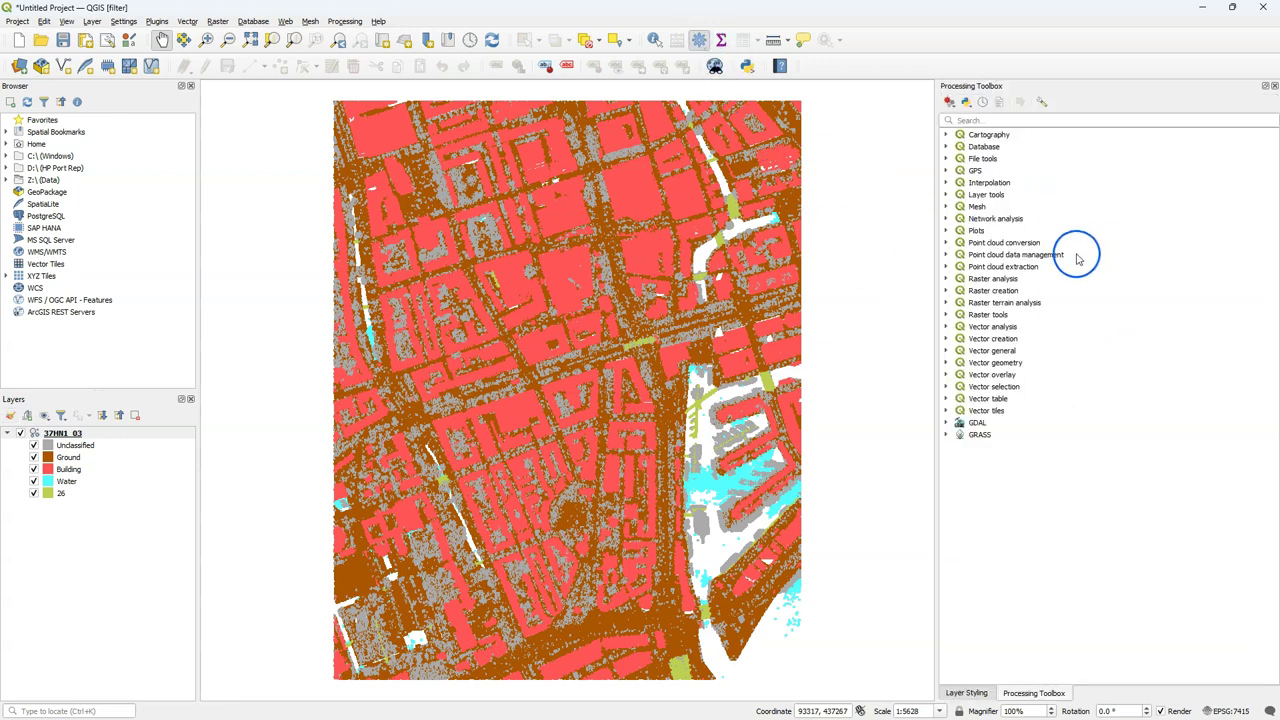
{"action": "left_click", "coordinate": [945, 266]}
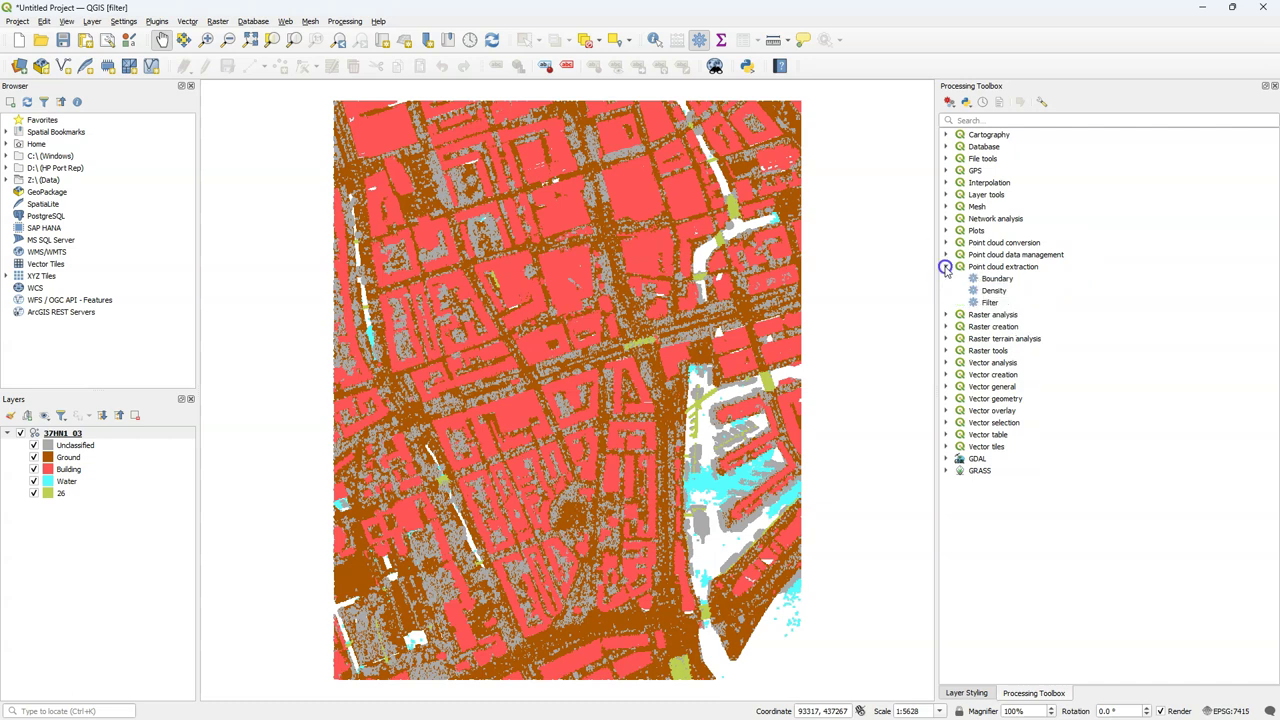
{"action": "left_click", "coordinate": [990, 303]}
{"action": "double_click", "coordinate": [989, 304]}
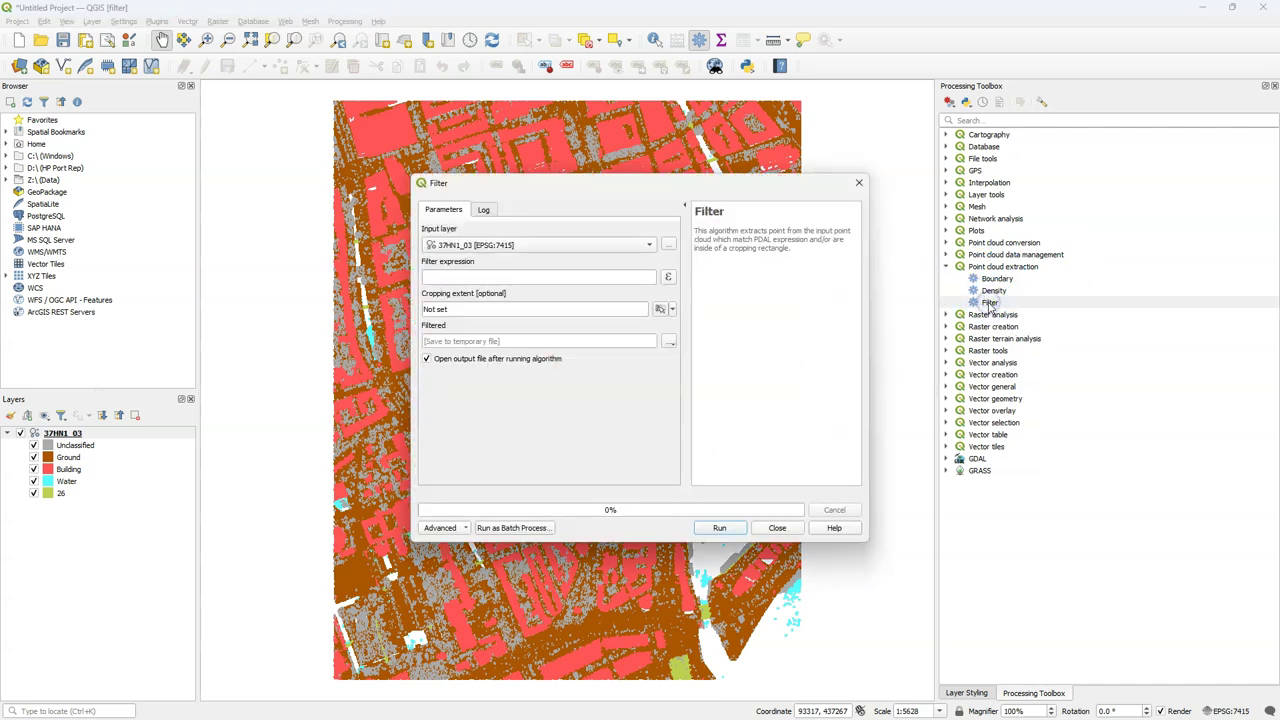
- Build and validate the filter expression Classification = 6 for building points
{"action": "left_click", "coordinate": [668, 279]}
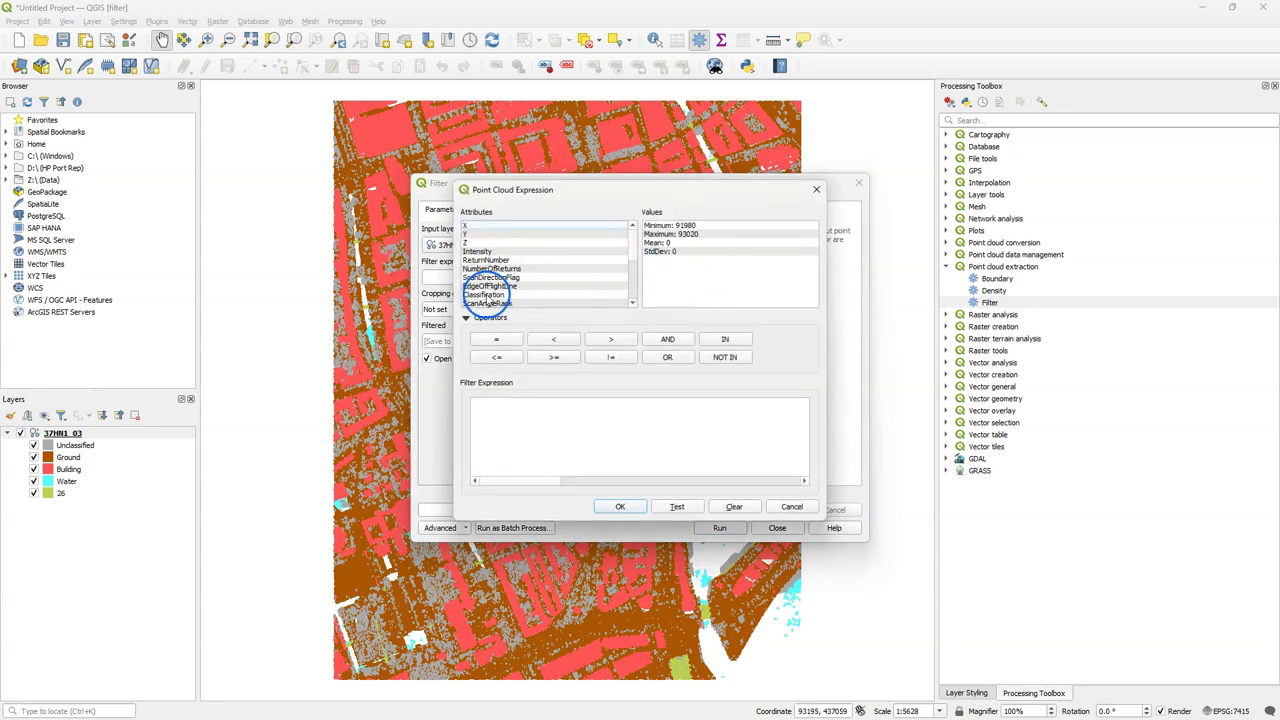
{"action": "double_click", "coordinate": [486, 295]}
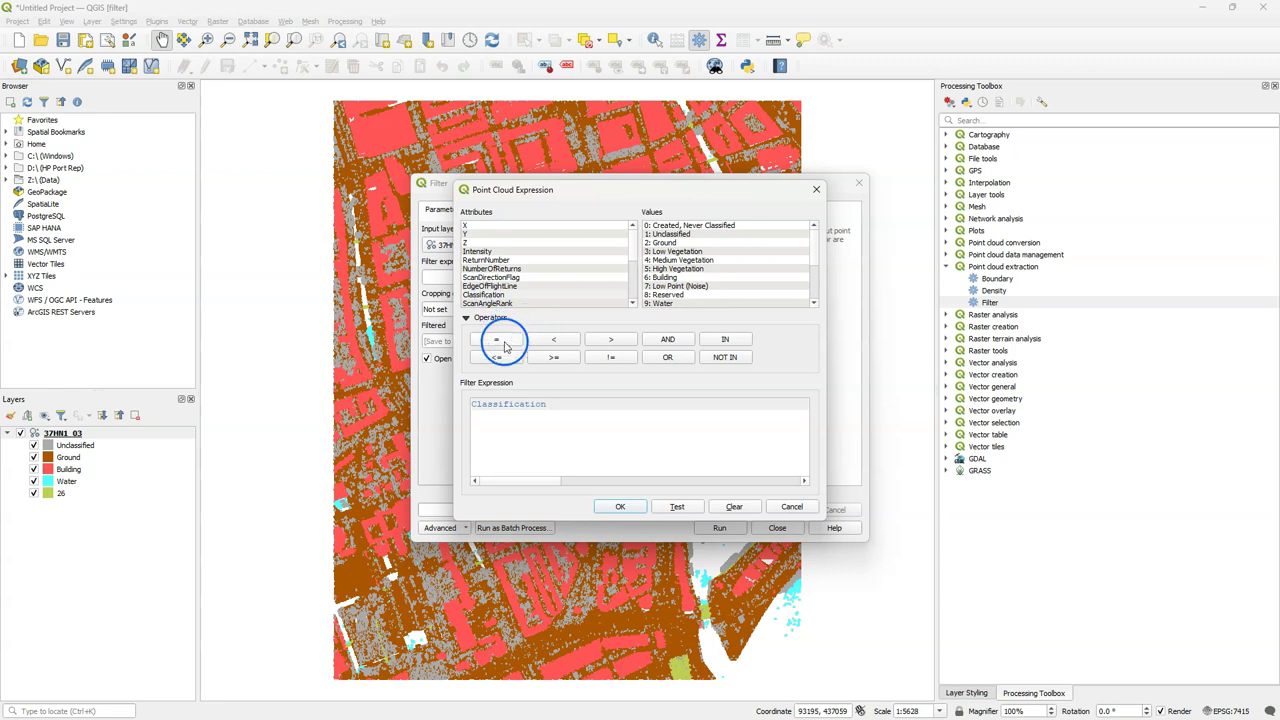
{"action": "left_click", "coordinate": [505, 342]}
{"action": "double_click", "coordinate": [663, 277]}
{"action": "left_click", "coordinate": [676, 507]}
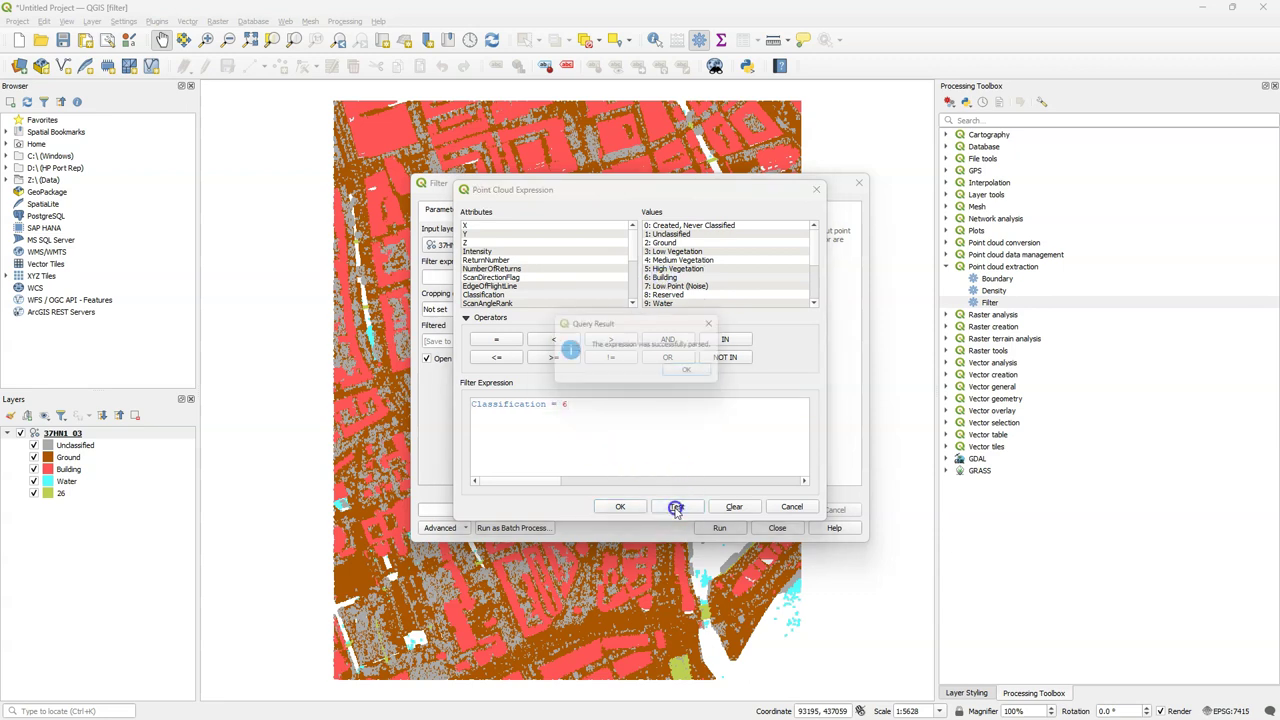
{"action": "left_click", "coordinate": [697, 371]}
{"action": "left_click", "coordinate": [625, 507]}
- Save the filter output to buildings.las and run the algorithm
{"action": "left_click", "coordinate": [669, 342]}
{"action": "left_click", "coordinate": [692, 370]}
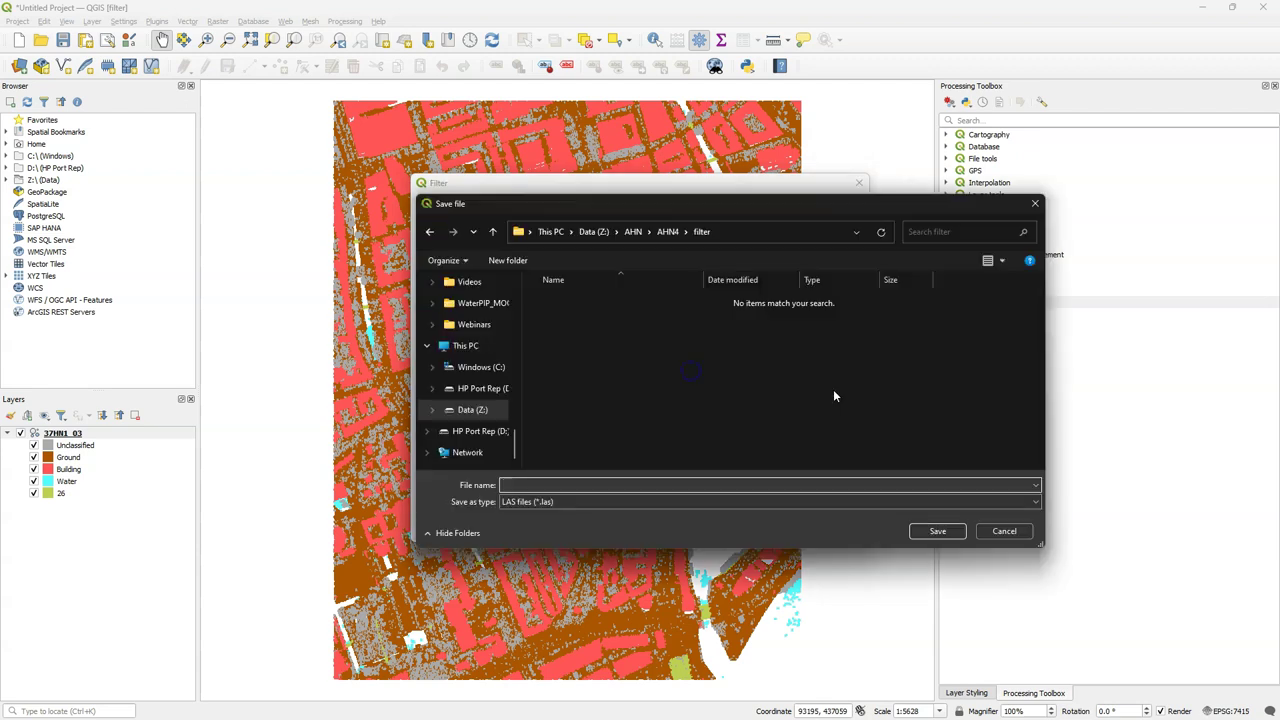
{"action": "type", "text": "buildings"}
{"action": "left_click", "coordinate": [937, 531]}
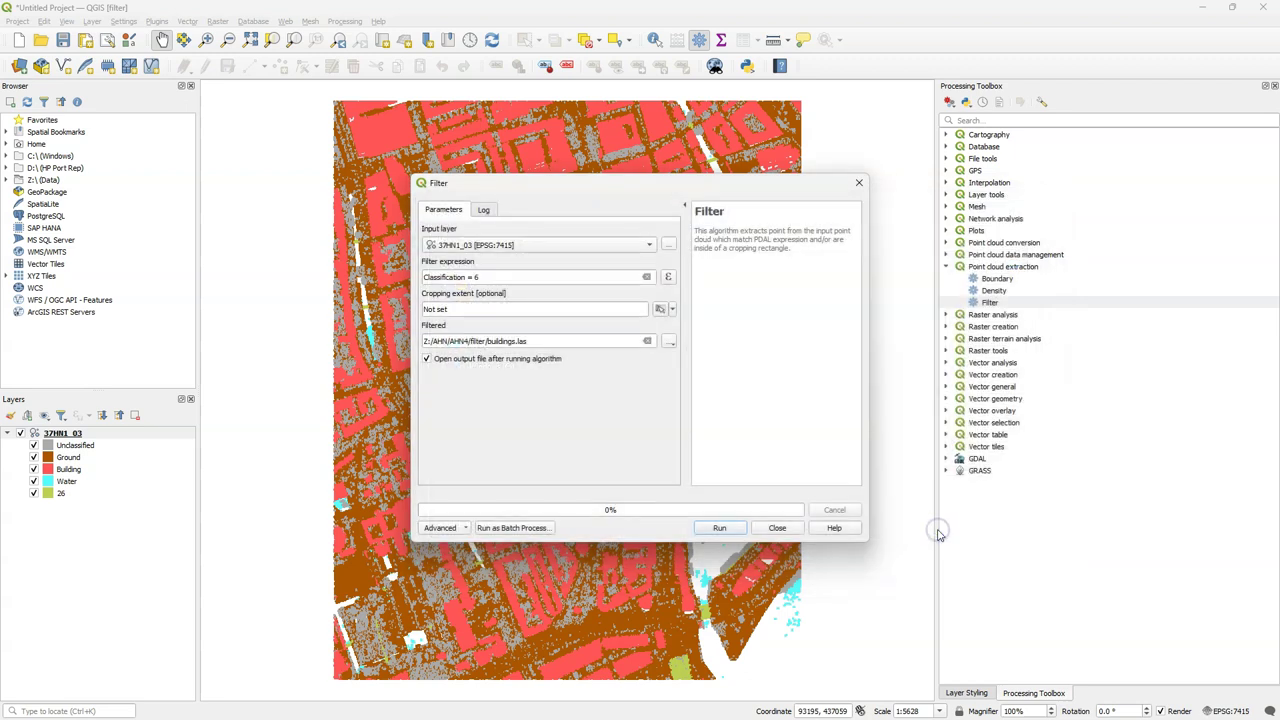
{"action": "left_click", "coordinate": [721, 527]}
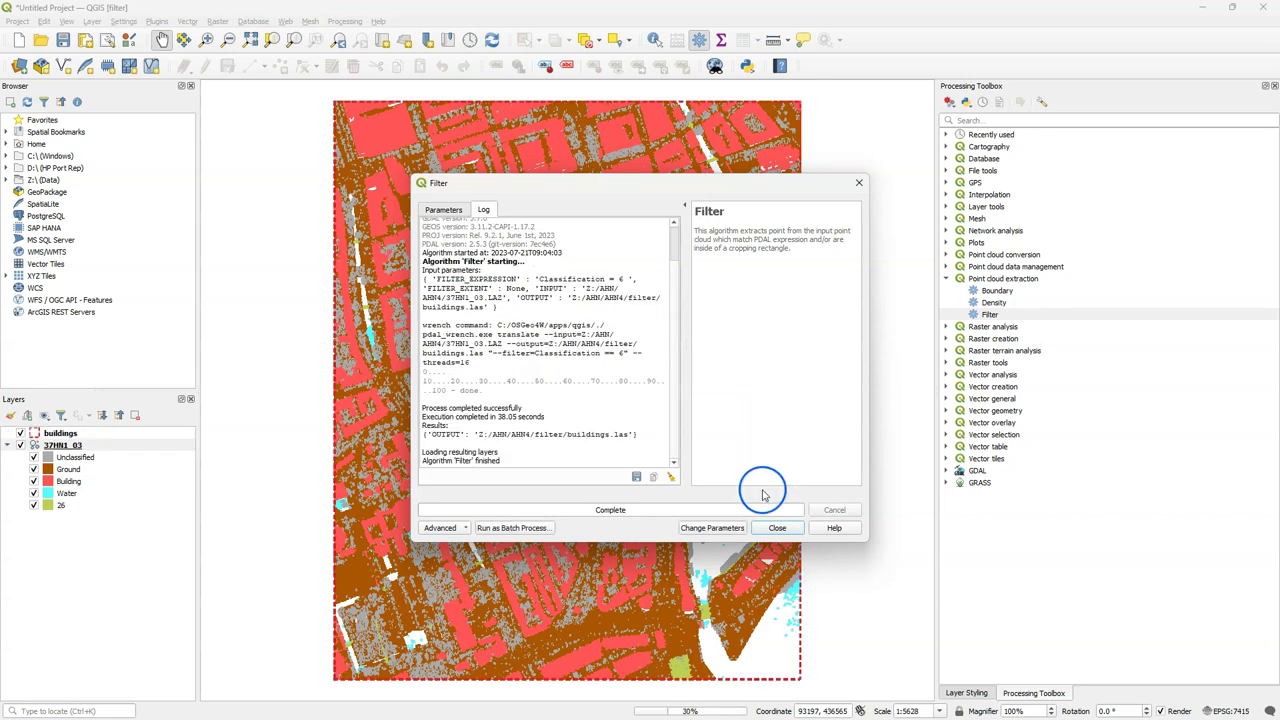
- Close the finished Filter dialog and hide the 37HN1_03 layer
{"action": "left_click", "coordinate": [777, 527]}
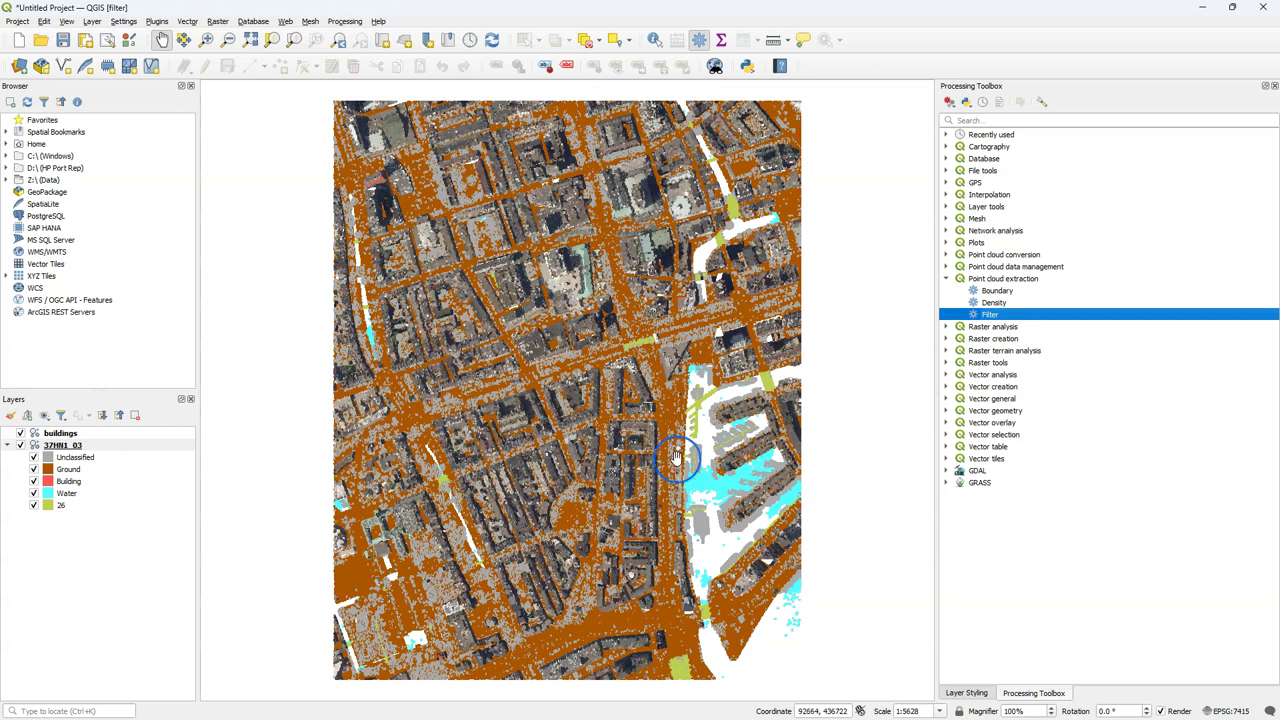
{"action": "left_click", "coordinate": [20, 445]}
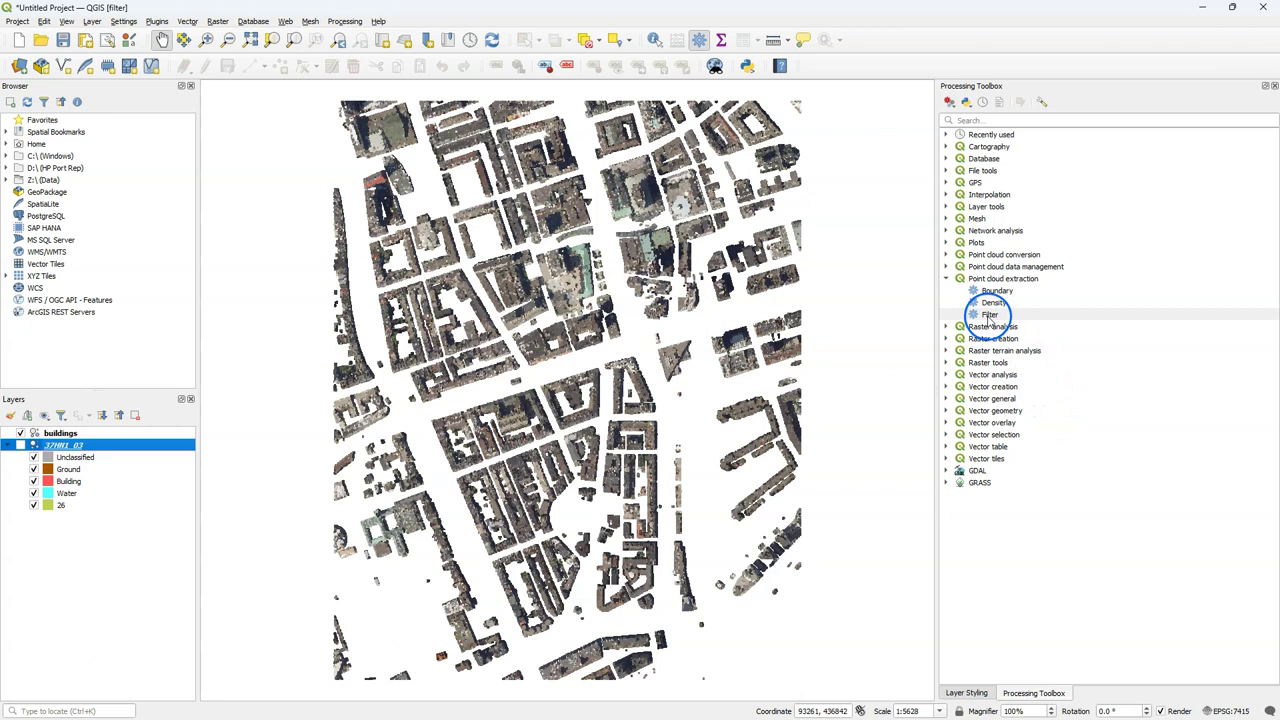
- Reopen Filter and build and validate the expression Z > 25
{"action": "double_click", "coordinate": [989, 316]}
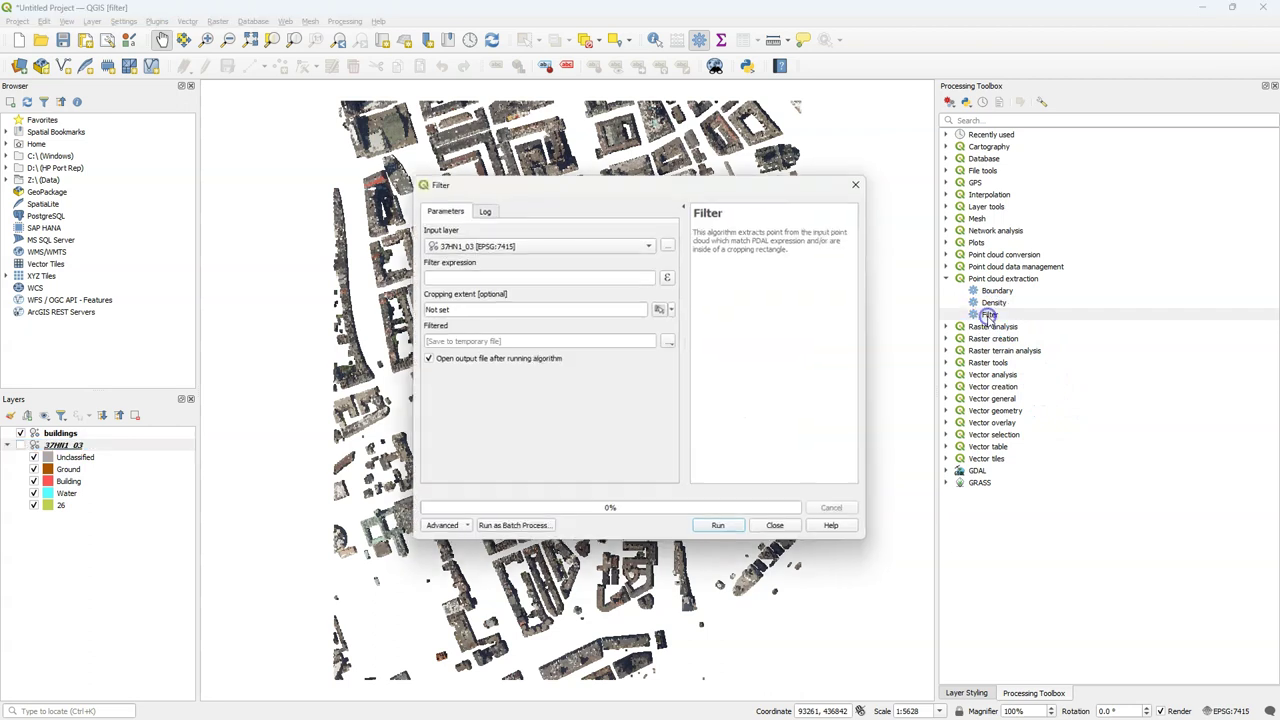
{"action": "left_click", "coordinate": [668, 277]}
{"action": "left_click", "coordinate": [469, 246]}
{"action": "double_click", "coordinate": [469, 244]}
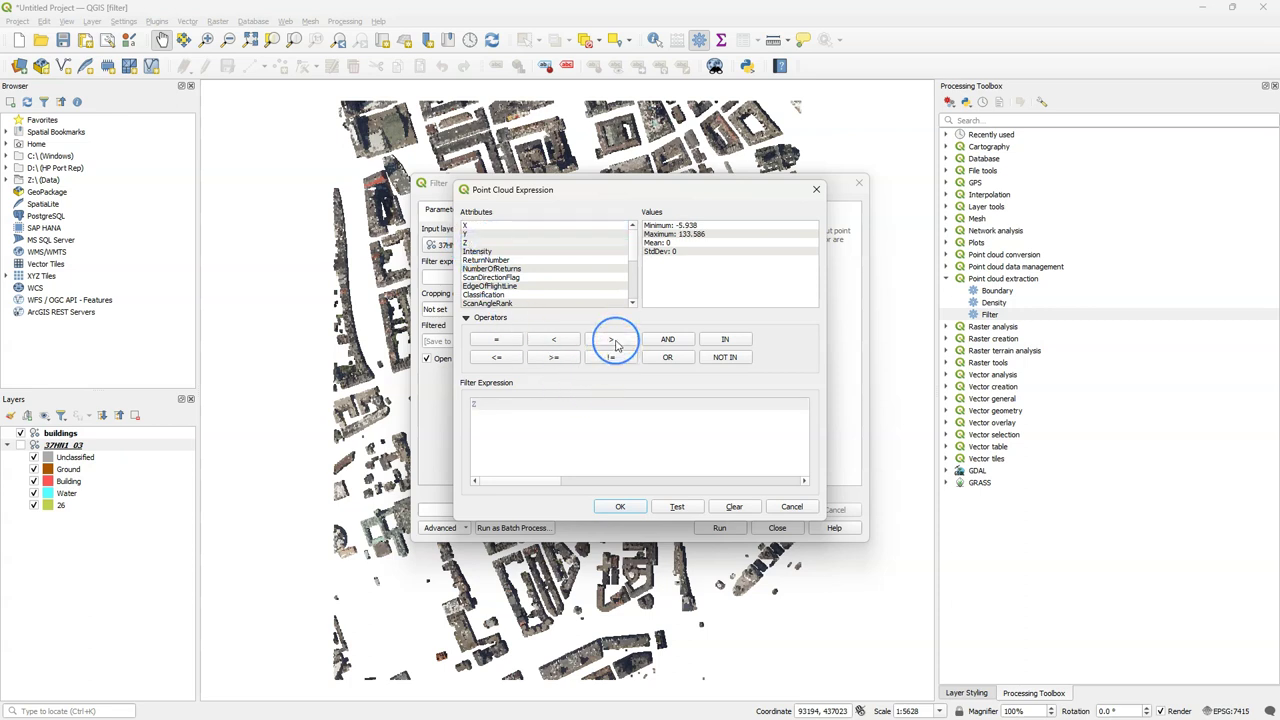
{"action": "left_click", "coordinate": [613, 340]}
{"action": "left_click", "coordinate": [584, 396]}
{"action": "left_click", "coordinate": [683, 508]}
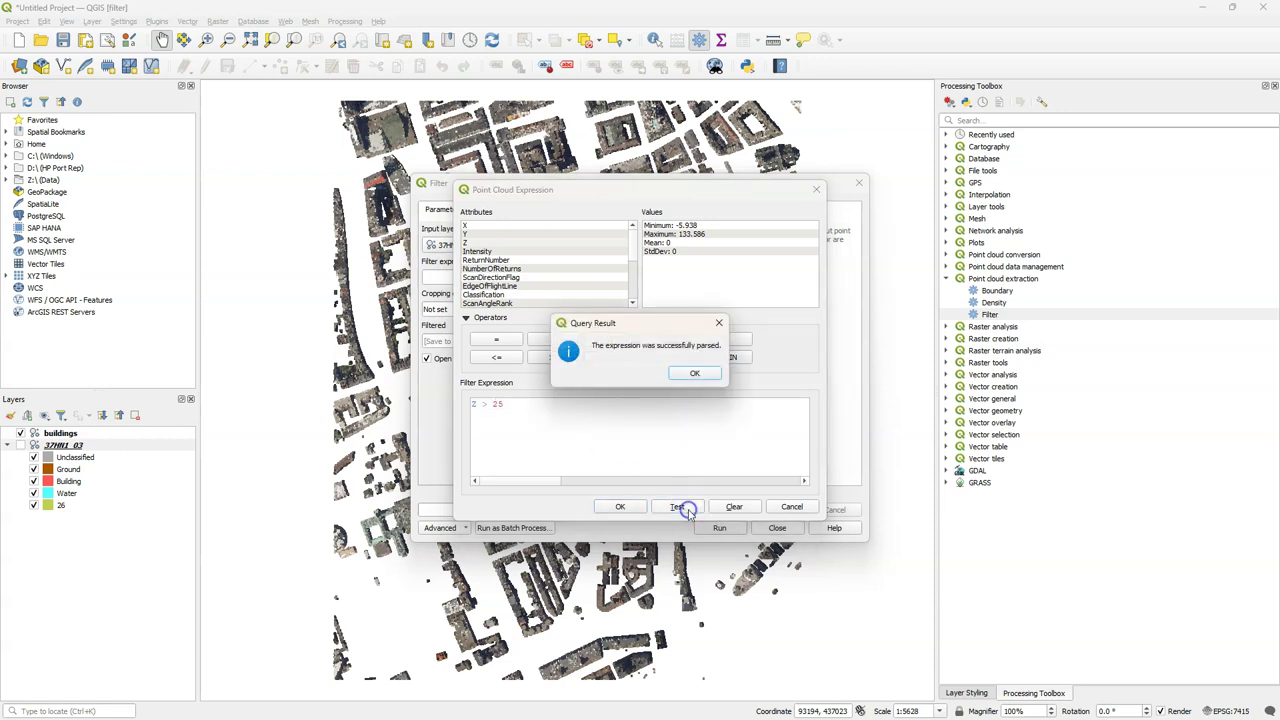
{"action": "left_click", "coordinate": [692, 372]}
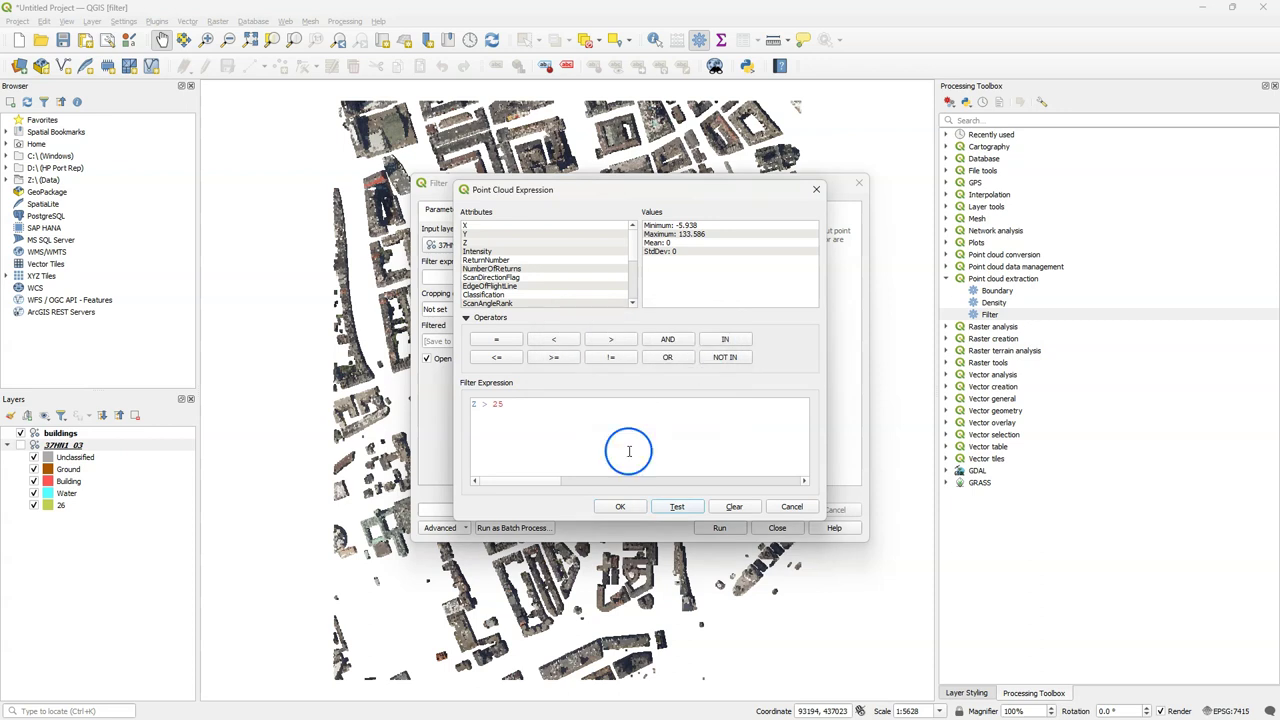
{"action": "left_click", "coordinate": [627, 508]}
- Save the output as high.las and run the high points filter
{"action": "left_click", "coordinate": [667, 340]}
{"action": "left_click", "coordinate": [694, 372]}
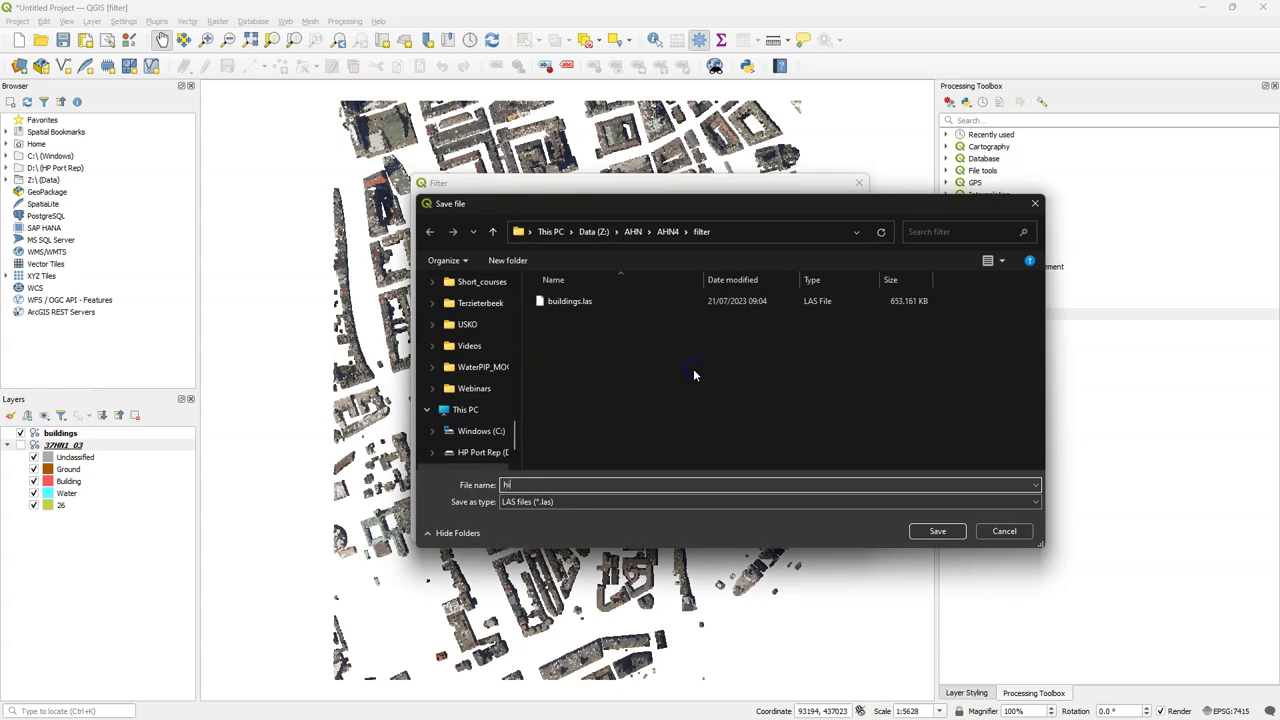
{"action": "left_click", "coordinate": [935, 532]}
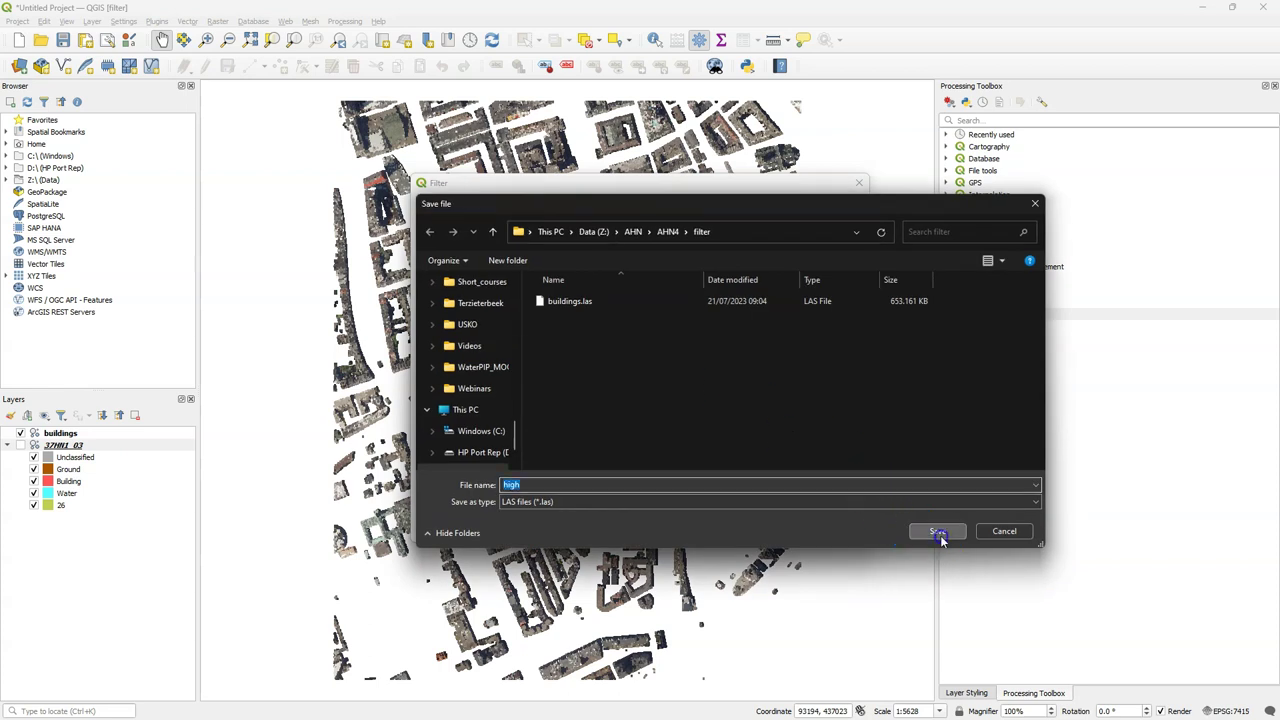
{"action": "left_click", "coordinate": [724, 528]}
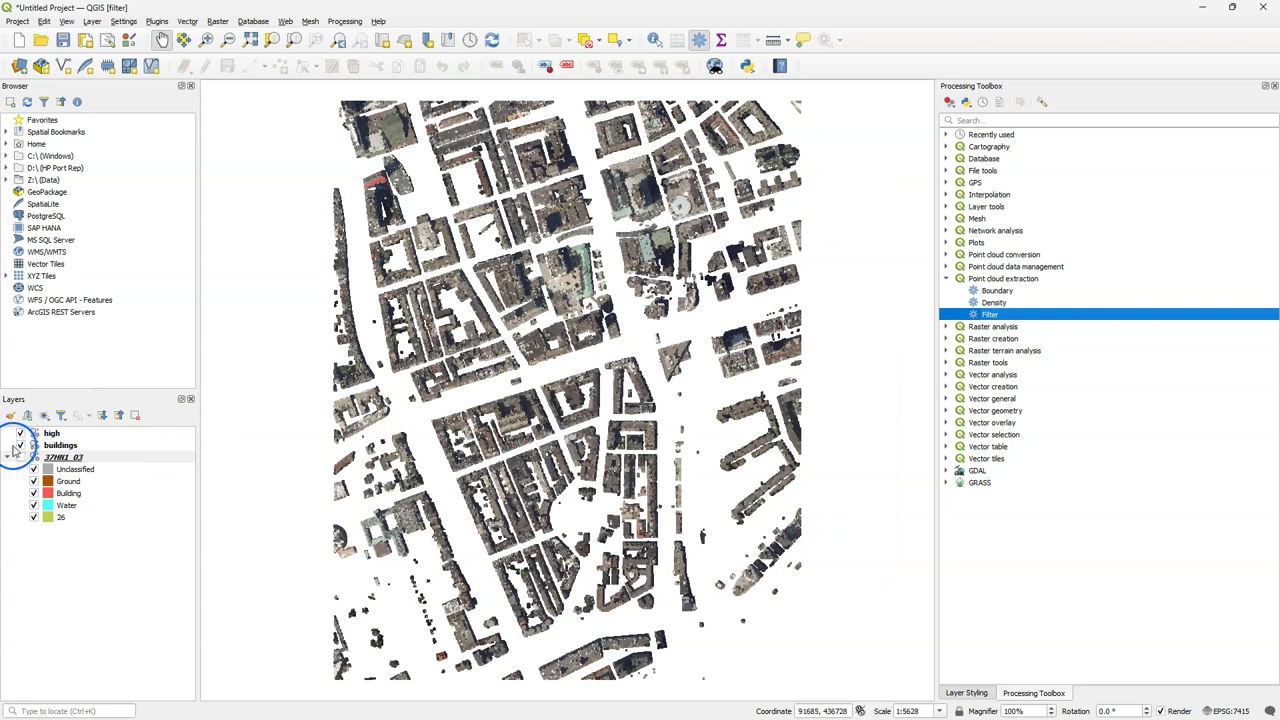
- Hide the buildings layer to compare it with the high layer
{"action": "left_click", "coordinate": [20, 446]}
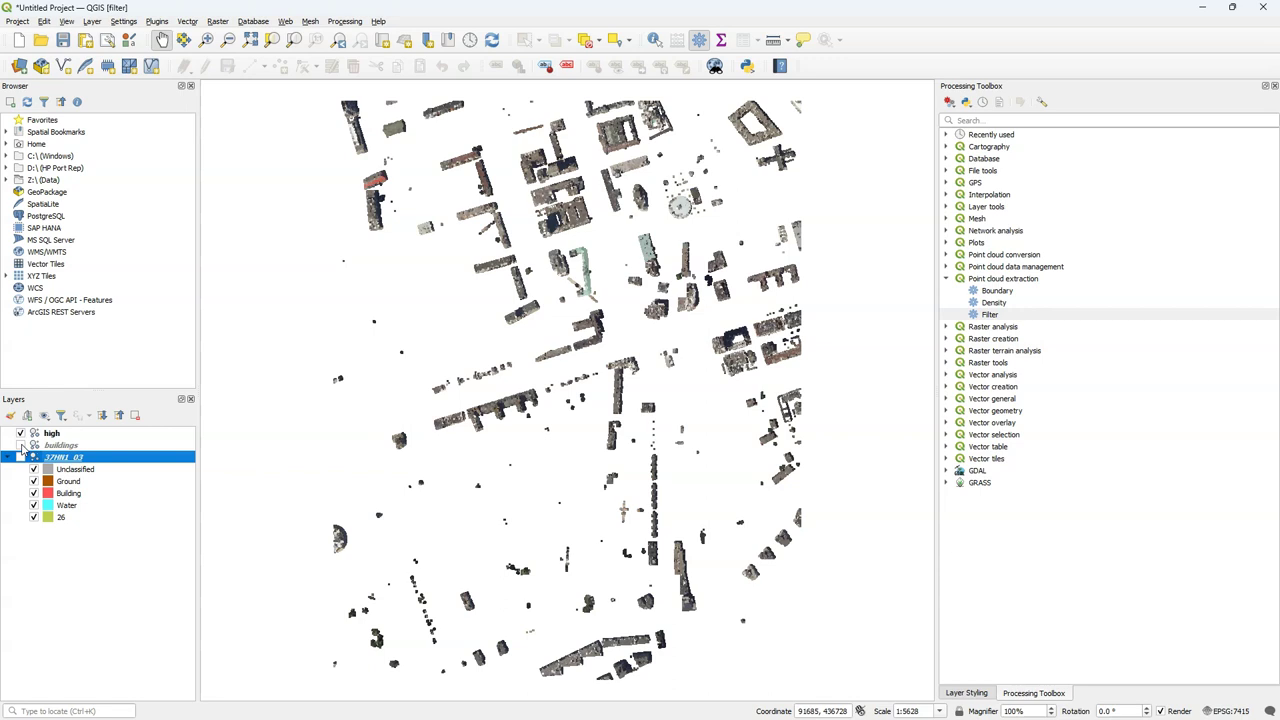
- Show buildings again, reopen Filter and build the validated expression ReturnNumber > 1
{"action": "left_click", "coordinate": [20, 446]}
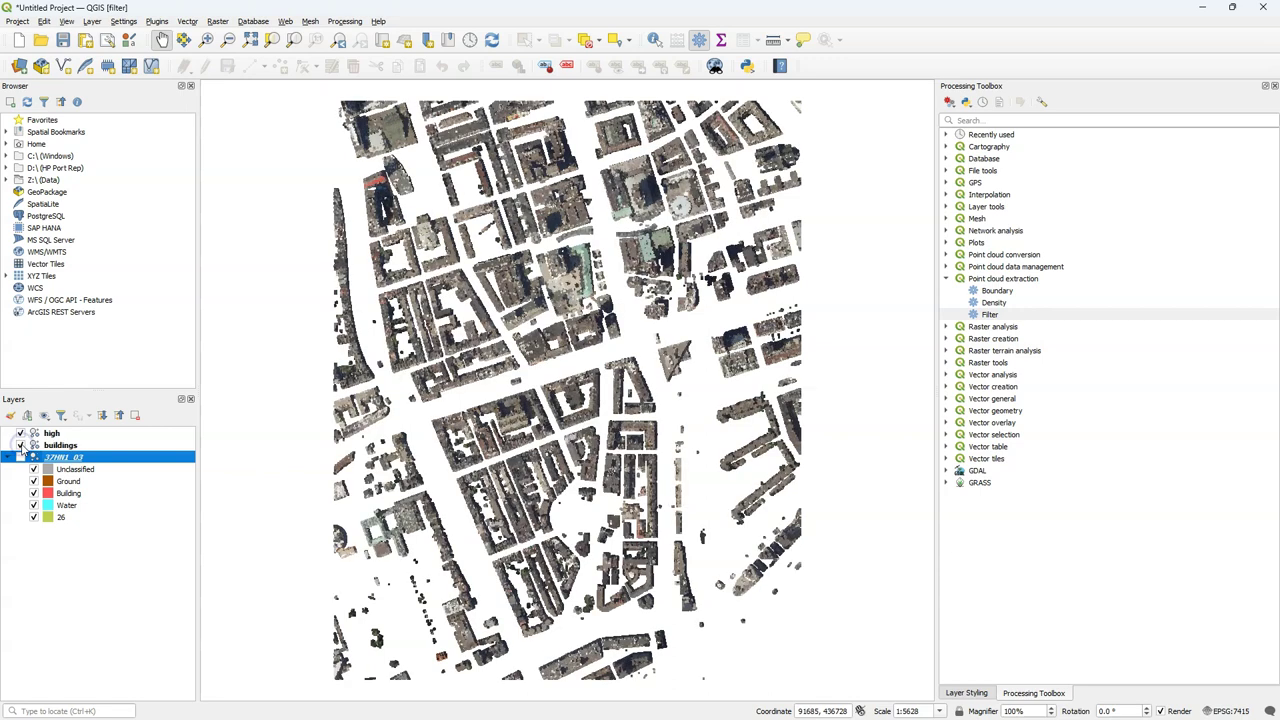
{"action": "double_click", "coordinate": [990, 315]}
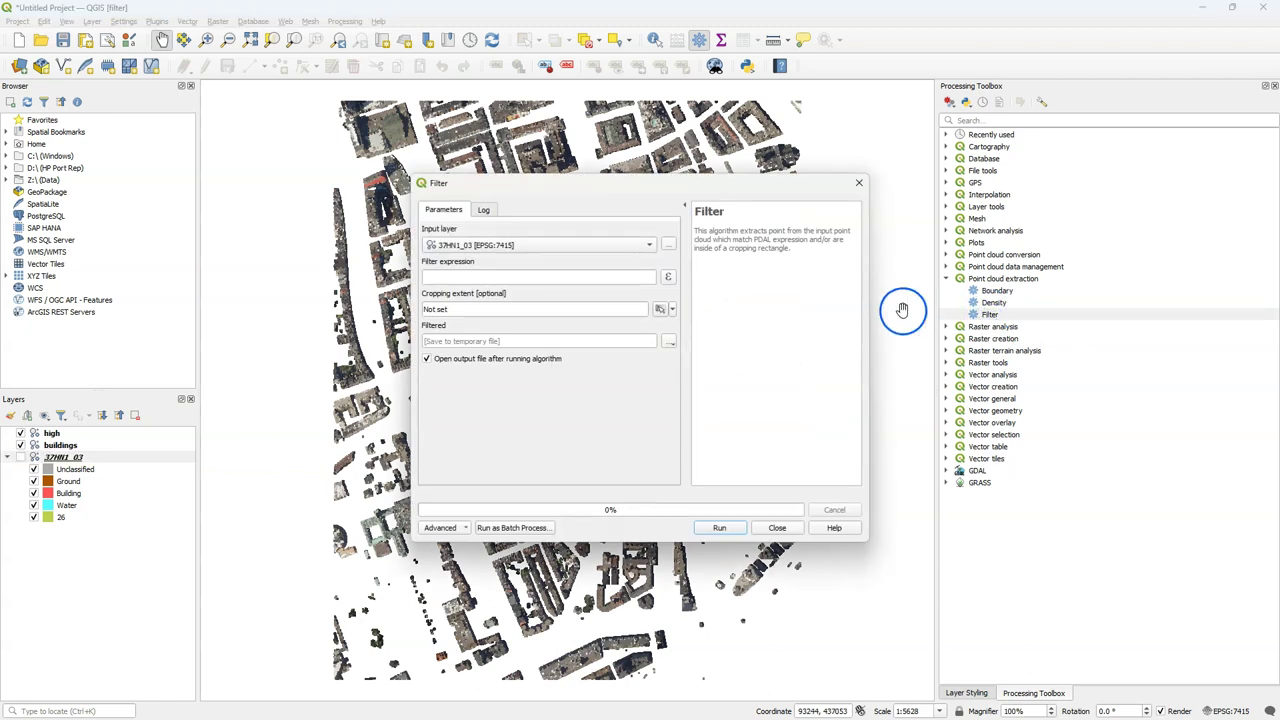
{"action": "left_click", "coordinate": [668, 279]}
{"action": "left_click", "coordinate": [499, 261]}
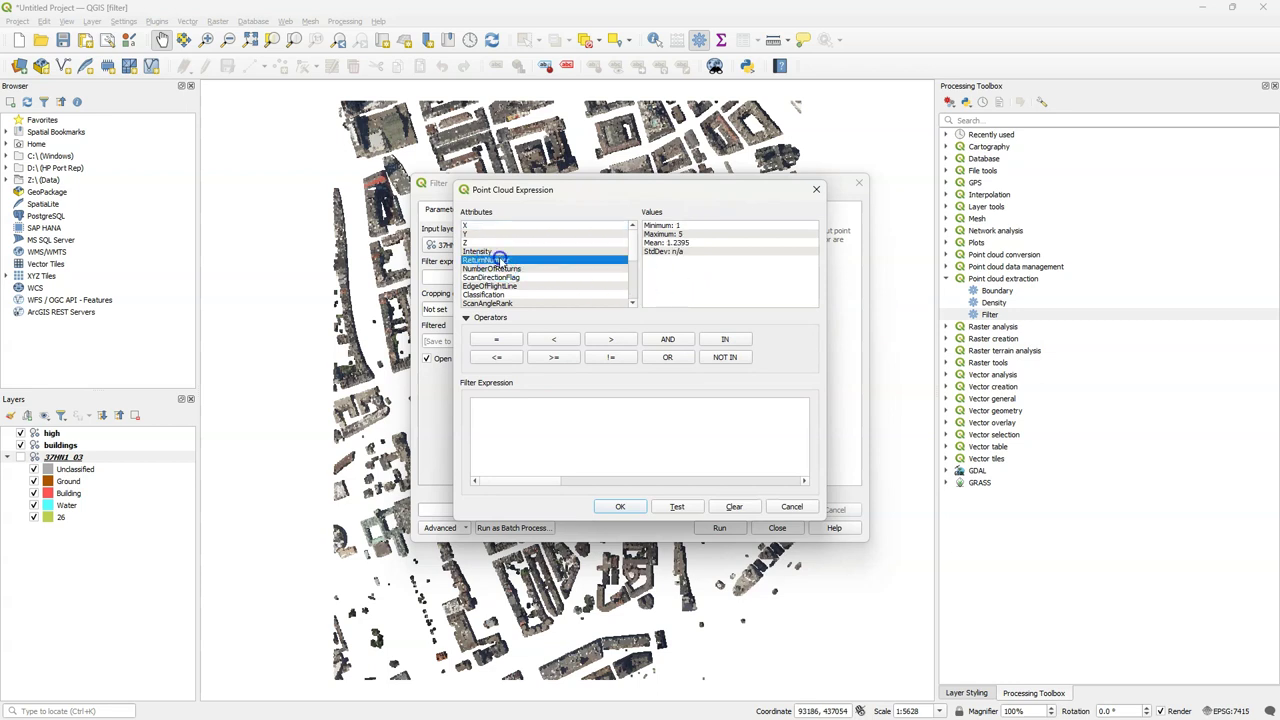
{"action": "double_click", "coordinate": [478, 262]}
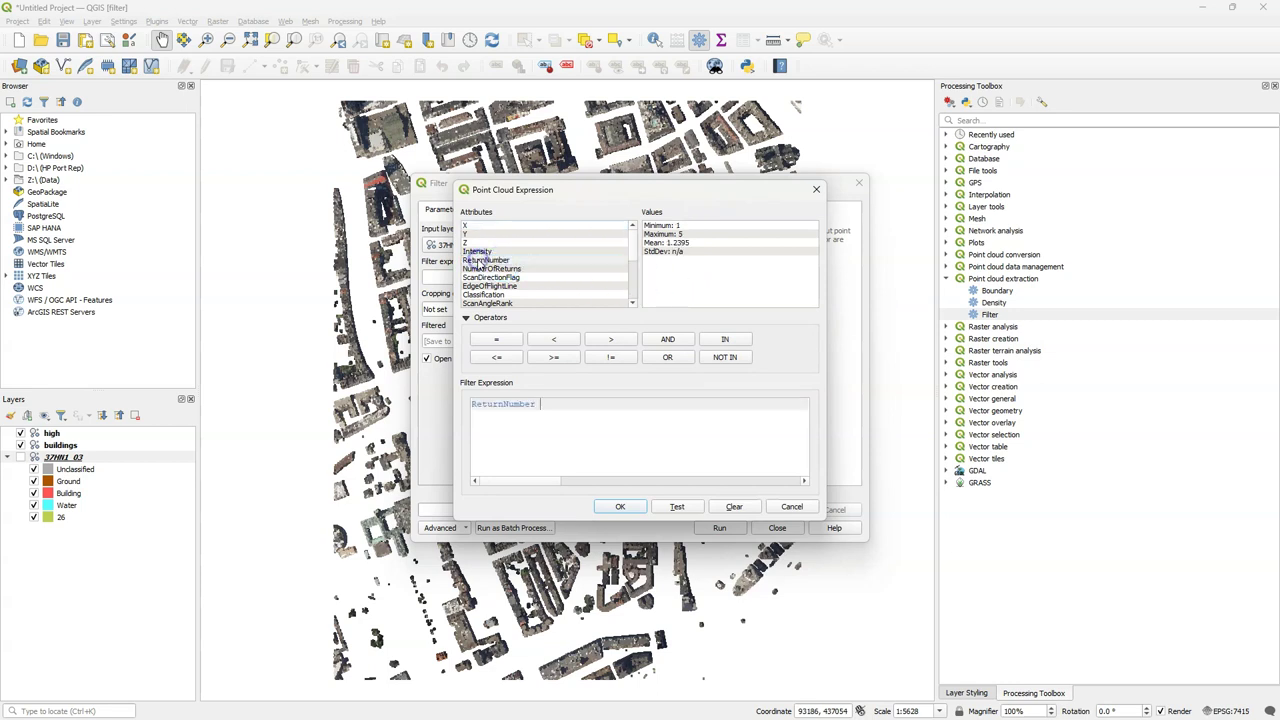
{"action": "left_click", "coordinate": [611, 341]}
{"action": "left_click", "coordinate": [582, 404]}
{"action": "left_click", "coordinate": [684, 506]}
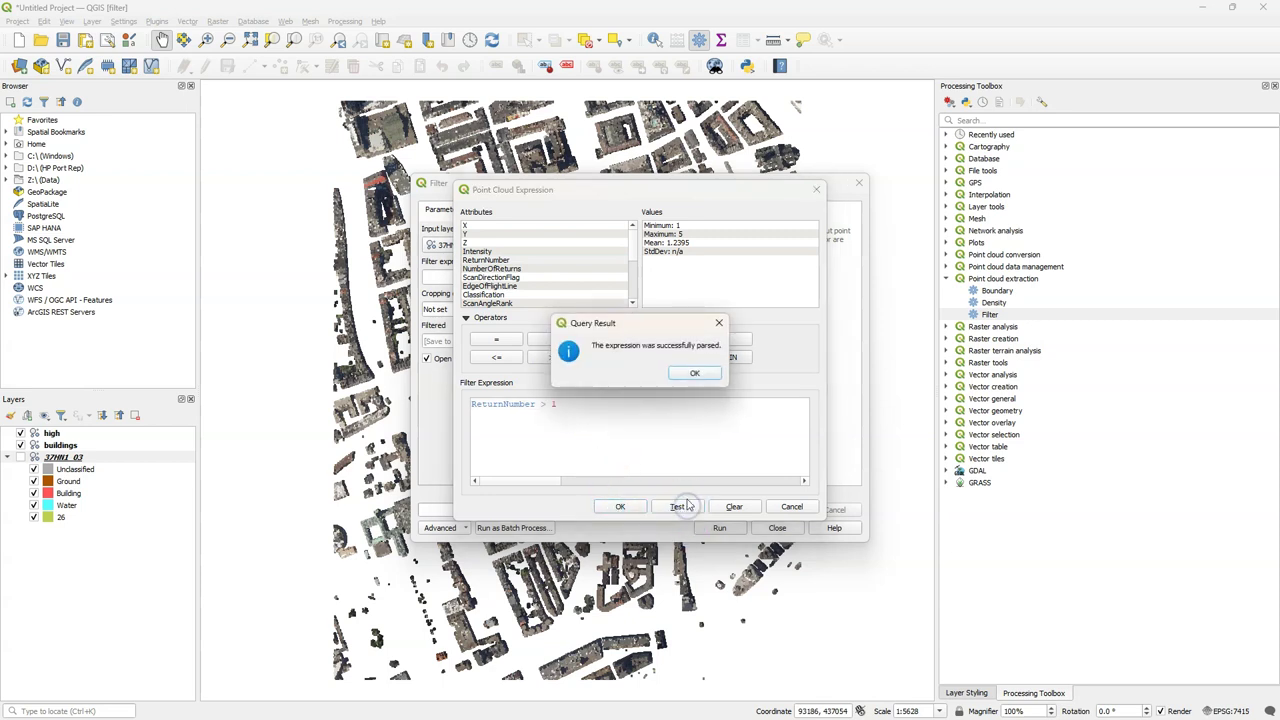
{"action": "left_click", "coordinate": [694, 372]}
{"action": "left_click", "coordinate": [619, 506]}
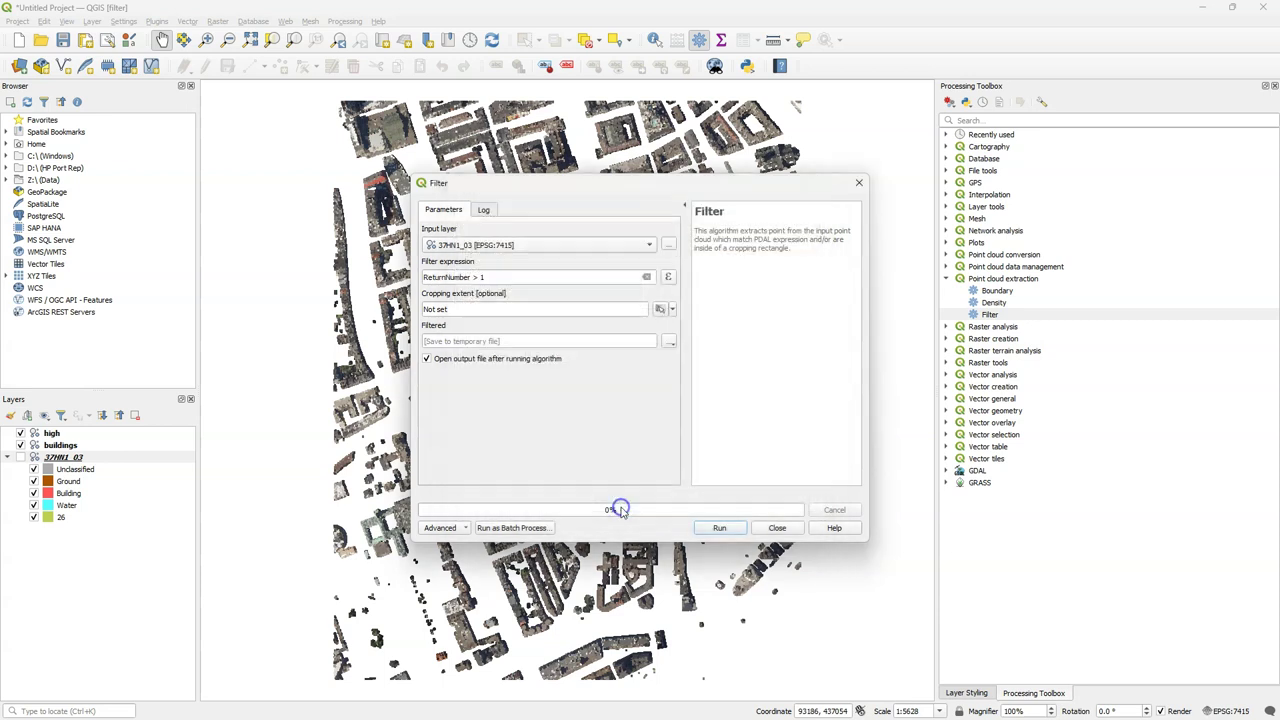
- Save the output as vegetation.las, run the filter and close it
{"action": "left_click", "coordinate": [669, 341]}
{"action": "left_click", "coordinate": [684, 367]}
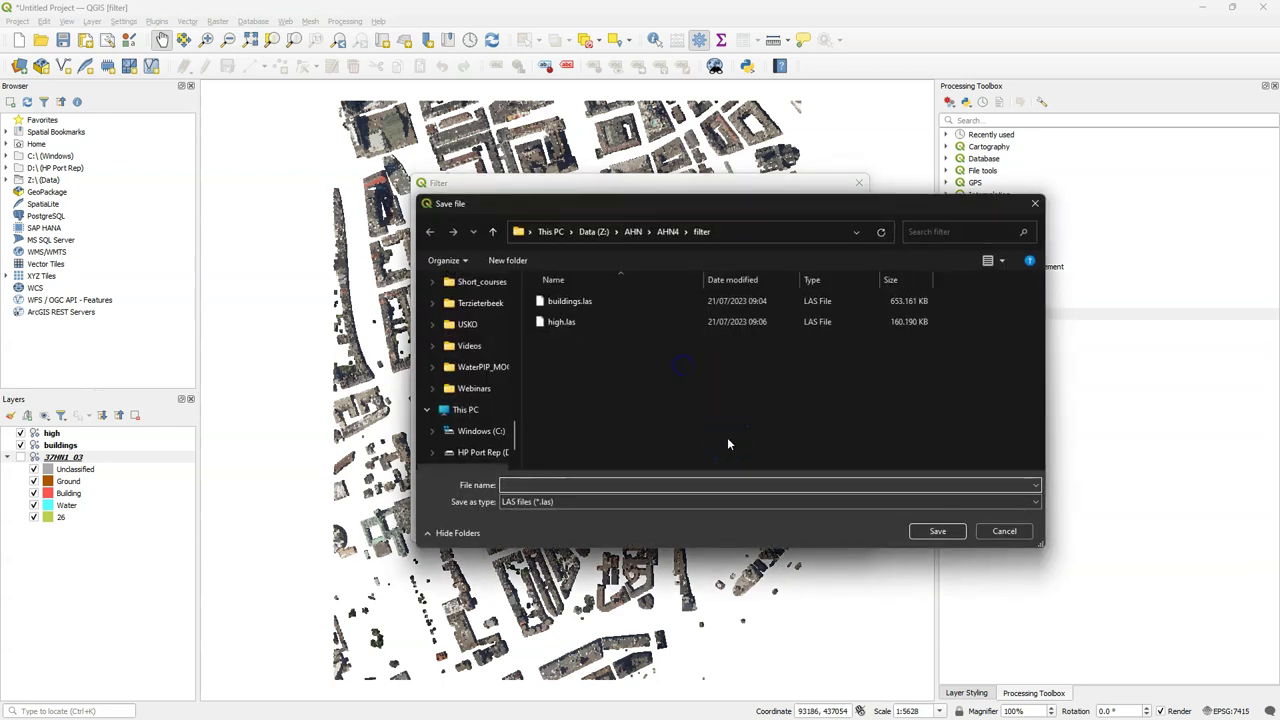
{"action": "type", "text": "vegetation"}
{"action": "left_click", "coordinate": [937, 531]}
{"action": "left_click", "coordinate": [728, 530]}
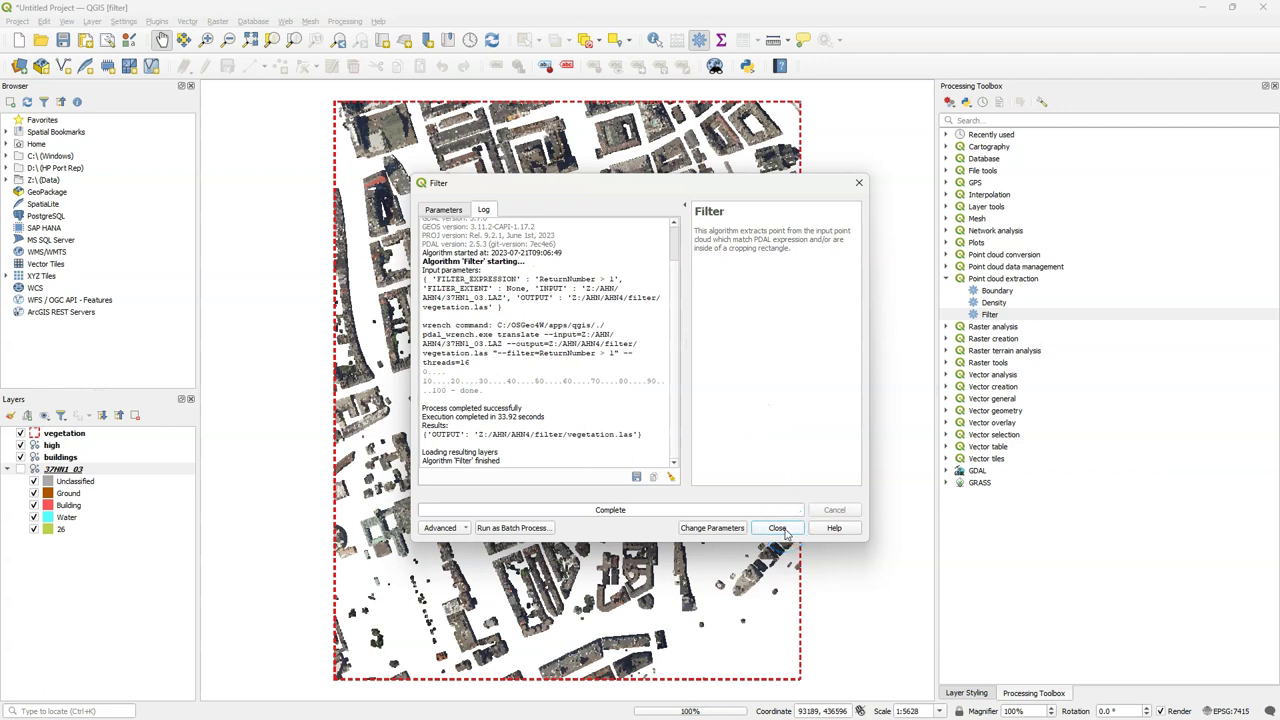
{"action": "left_click", "coordinate": [780, 528]}
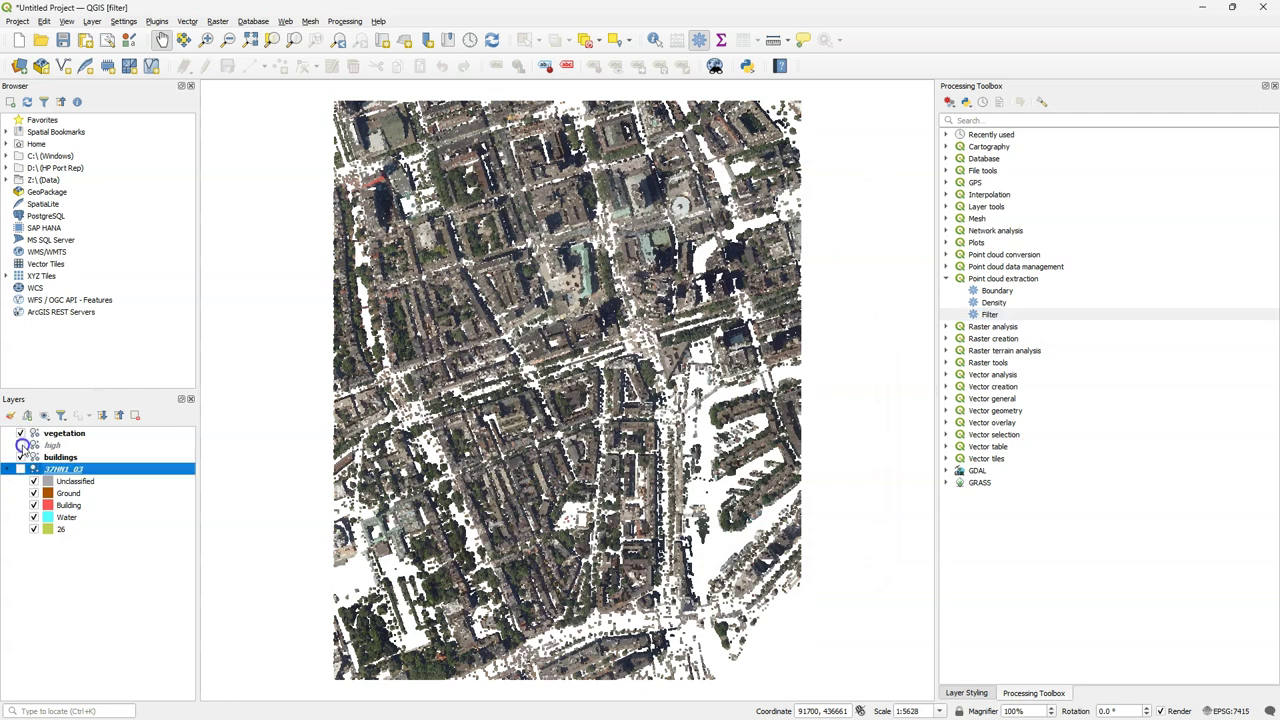
- Hide the buildings layer and zoom and pan onto the park's trees
{"action": "left_click", "coordinate": [20, 458]}
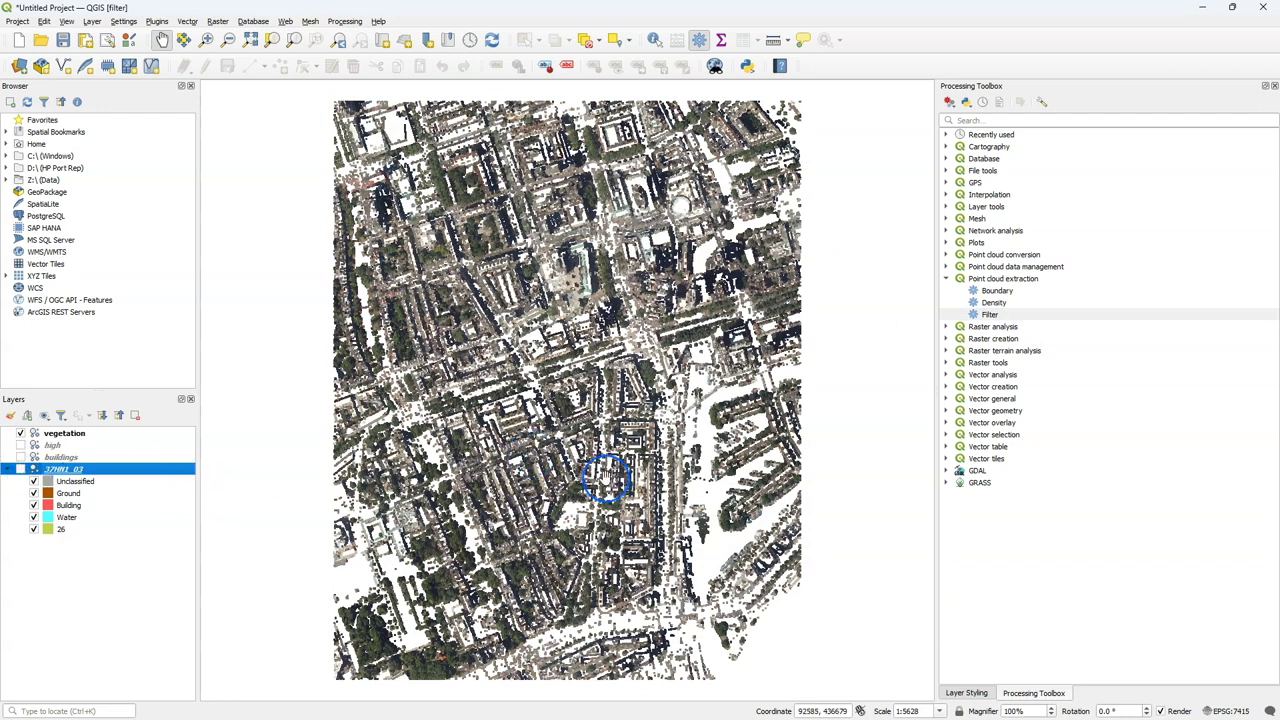
{"action": "scroll", "coordinate": [605, 477], "scroll_direction": "up", "scroll_amount": 2}
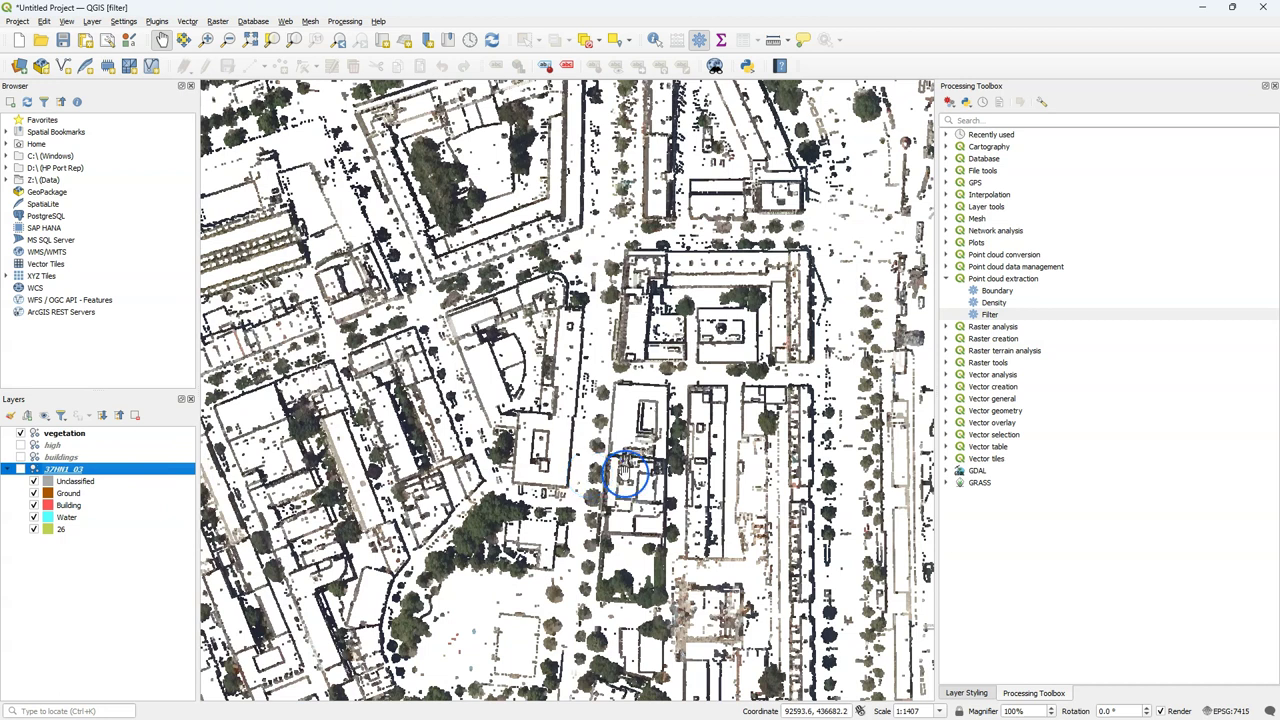
{"action": "scroll", "coordinate": [625, 470], "scroll_direction": "up", "scroll_amount": 1}
{"action": "left_click_drag", "start_coordinate": [354, 580], "coordinate": [480, 395]}
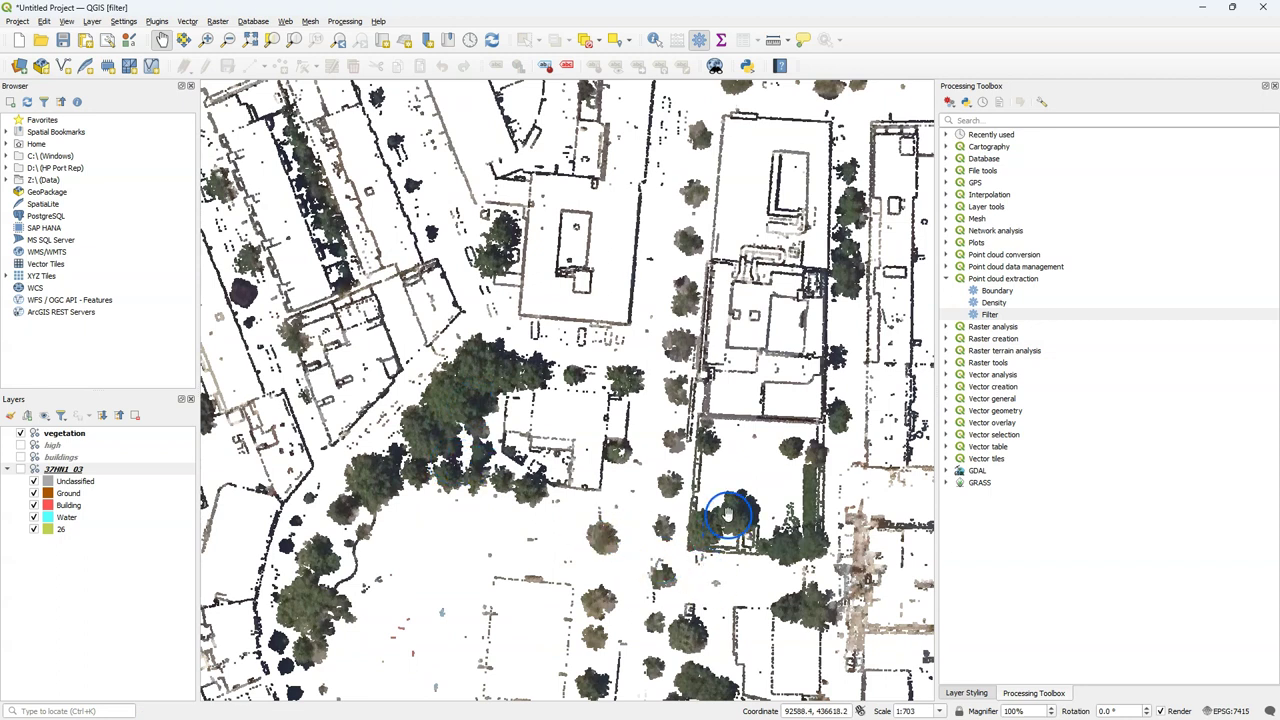
{"action": "left_click_drag", "start_coordinate": [743, 528], "coordinate": [685, 342]}
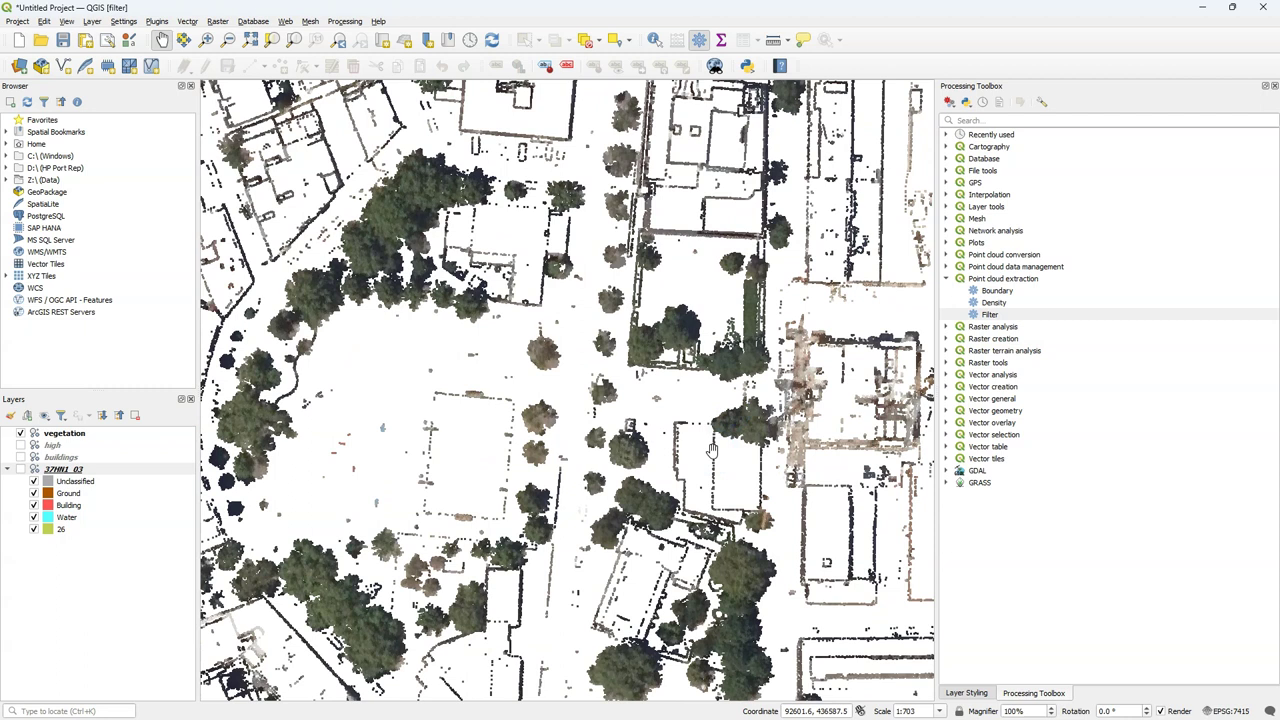
- Reopen Filter and start the expression with ReturnNumber > 1 AND
{"action": "double_click", "coordinate": [989, 314]}
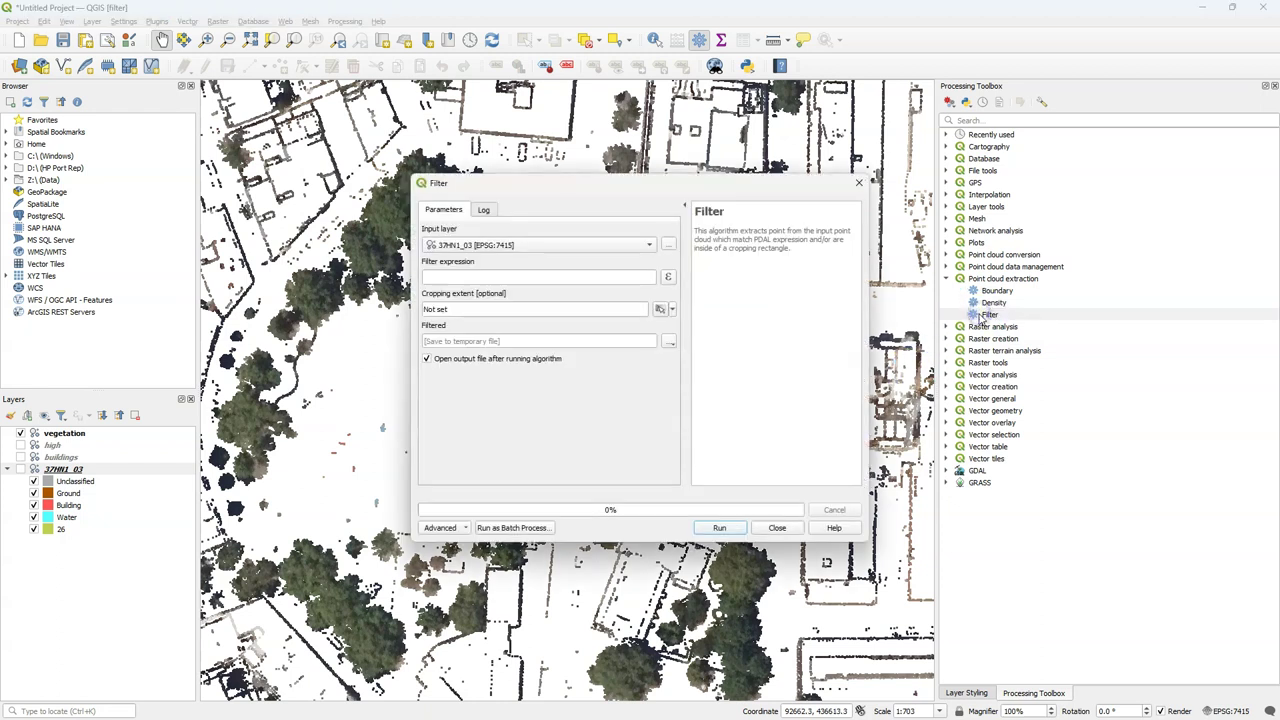
{"action": "left_click", "coordinate": [668, 277]}
{"action": "left_click", "coordinate": [484, 260]}
{"action": "double_click", "coordinate": [484, 261]}
{"action": "left_click", "coordinate": [614, 341]}
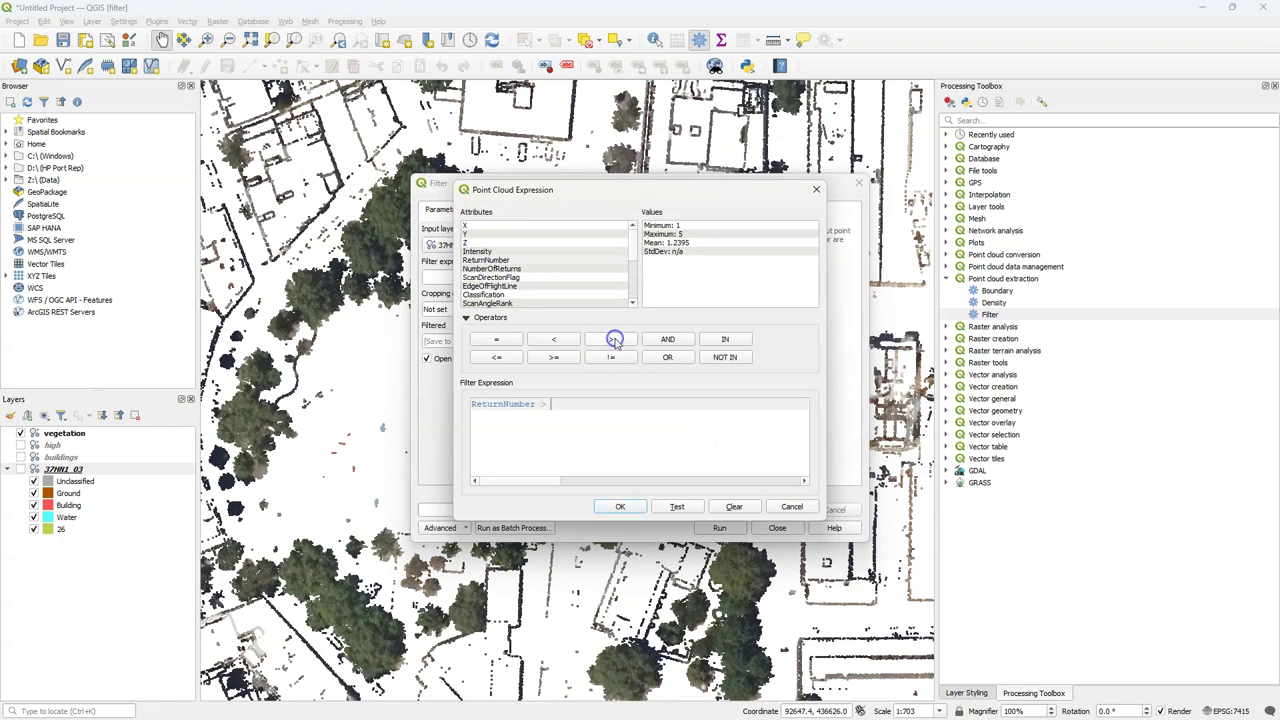
{"action": "type", "text": "1"}
{"action": "left_click", "coordinate": [668, 357]}
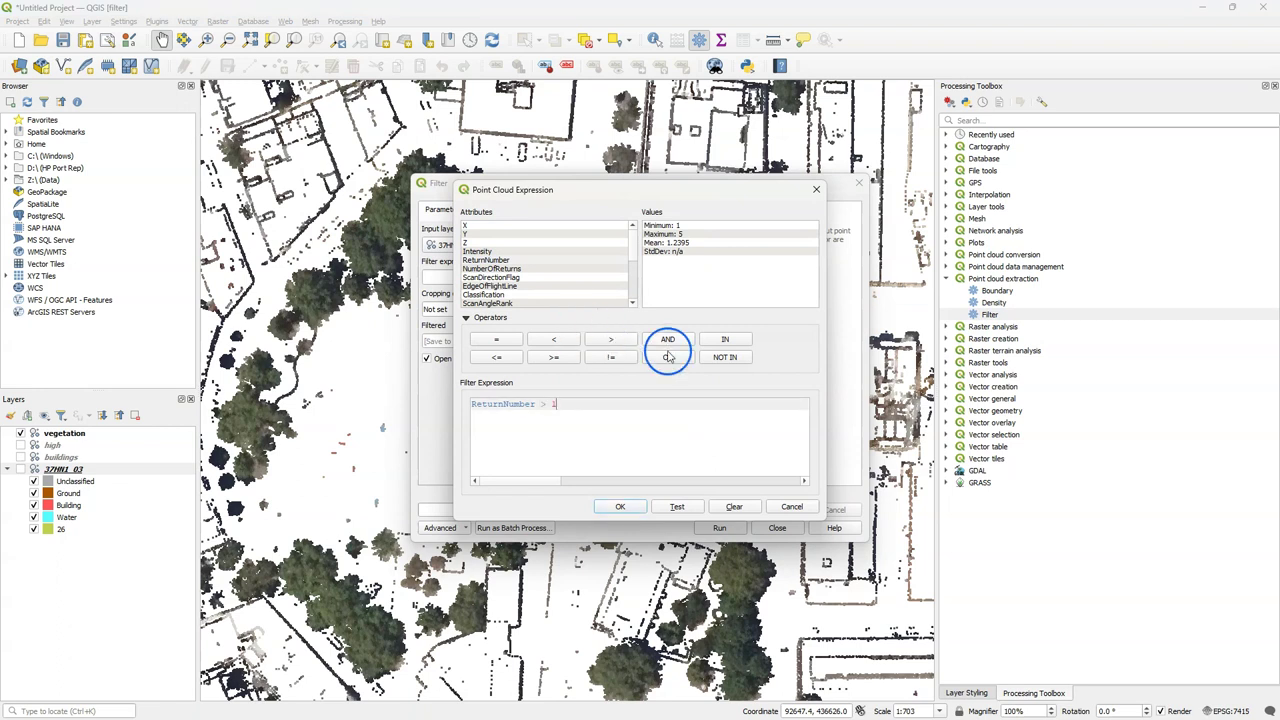
{"action": "left_click", "coordinate": [668, 339]}
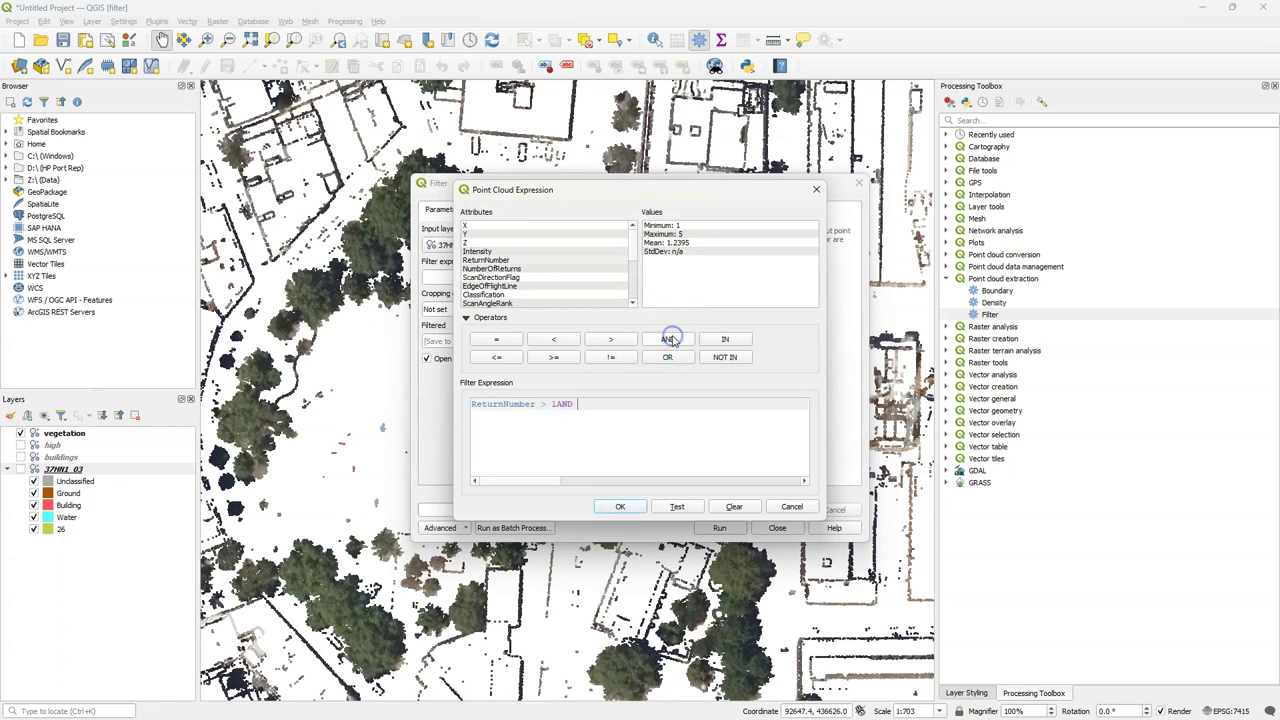
{"action": "left_click", "coordinate": [555, 404]}
- Complete the expression with Classification != 6, validate and accept it
{"action": "scroll", "coordinate": [476, 267], "scroll_direction": "down", "scroll_amount": 1}
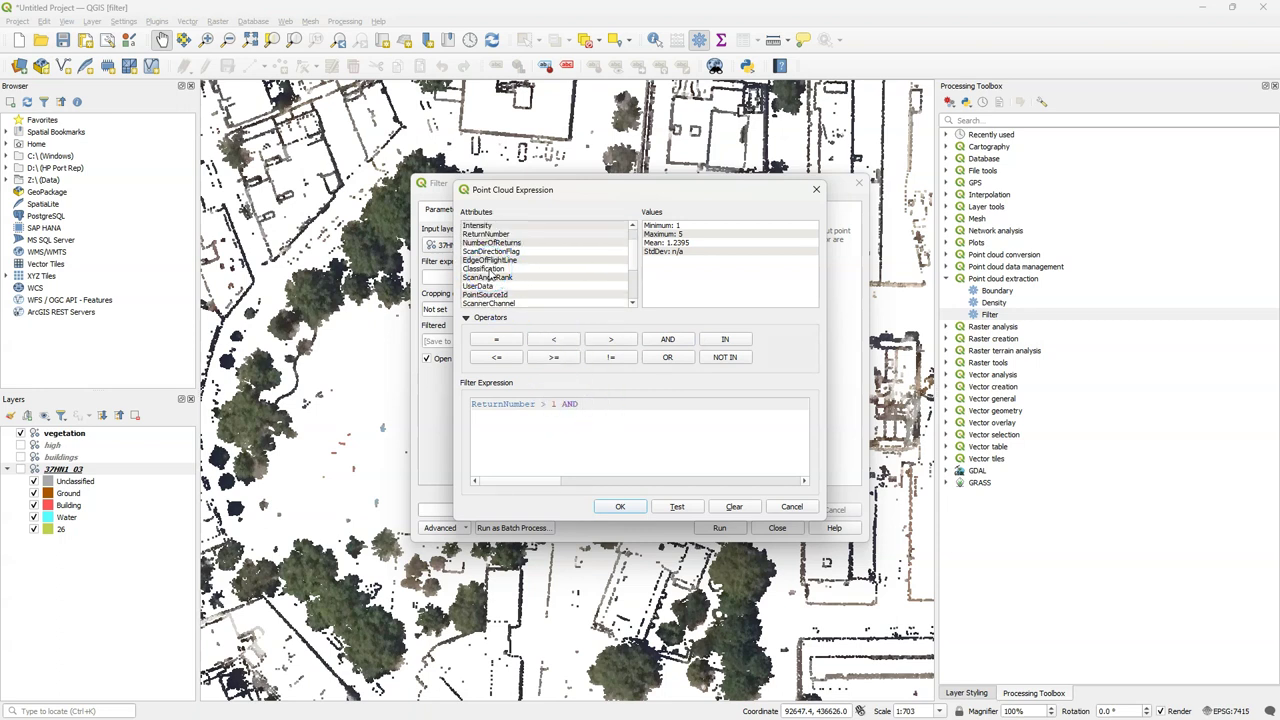
{"action": "left_click", "coordinate": [489, 270]}
{"action": "double_click", "coordinate": [489, 270]}
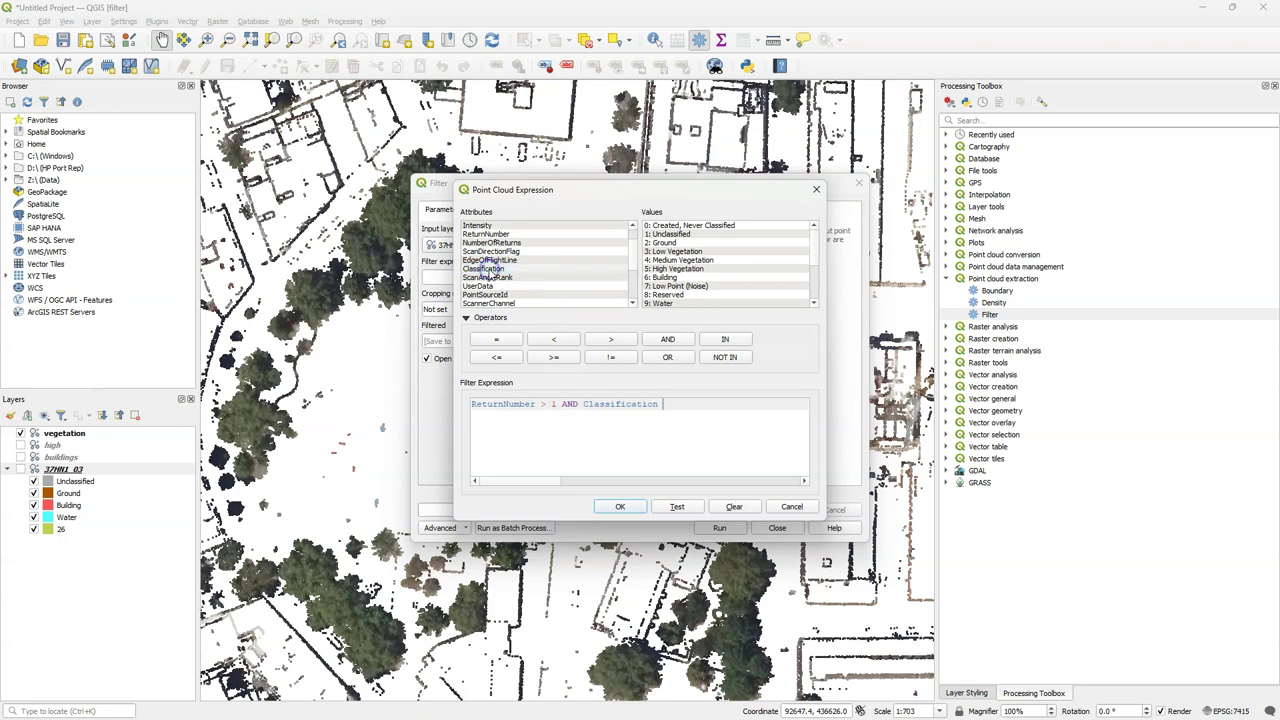
{"action": "left_click", "coordinate": [613, 357]}
{"action": "double_click", "coordinate": [666, 277]}
{"action": "left_click", "coordinate": [677, 506]}
{"action": "left_click", "coordinate": [691, 377]}
{"action": "left_click", "coordinate": [622, 507]}
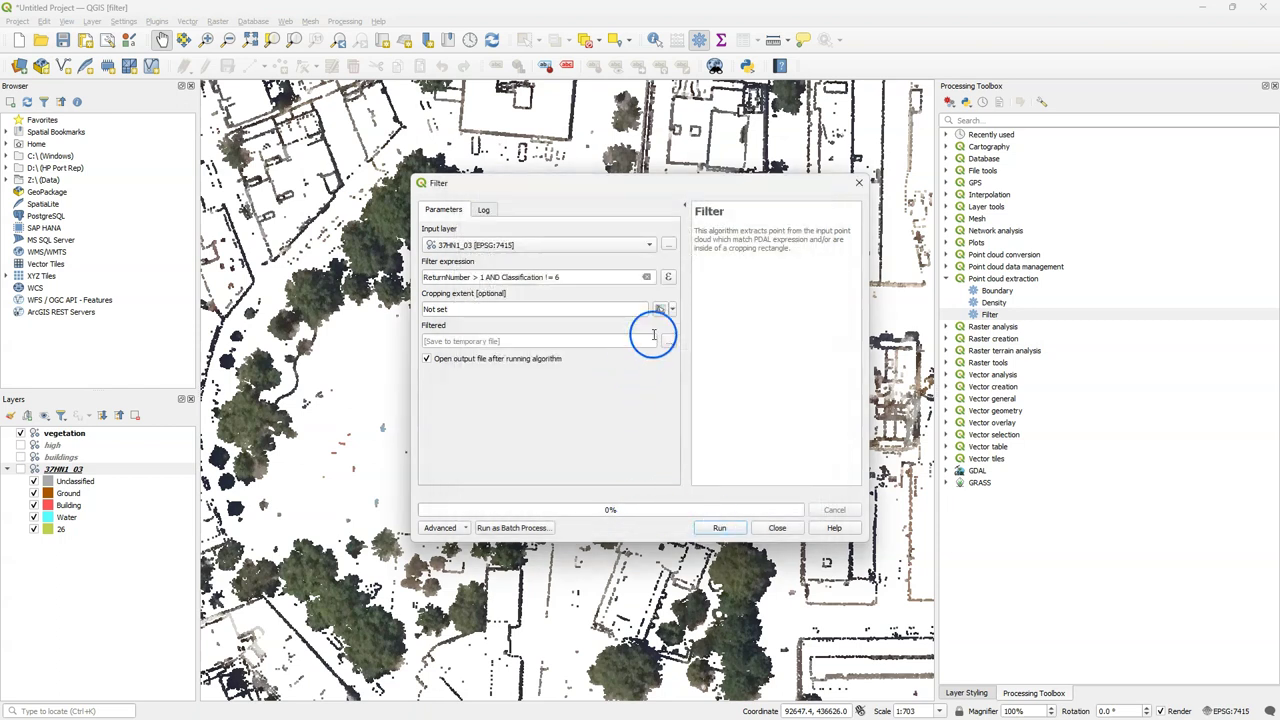
- Save the output as vegetation2.las, run the filter and close it
{"action": "left_click", "coordinate": [667, 340]}
{"action": "left_click", "coordinate": [700, 368]}
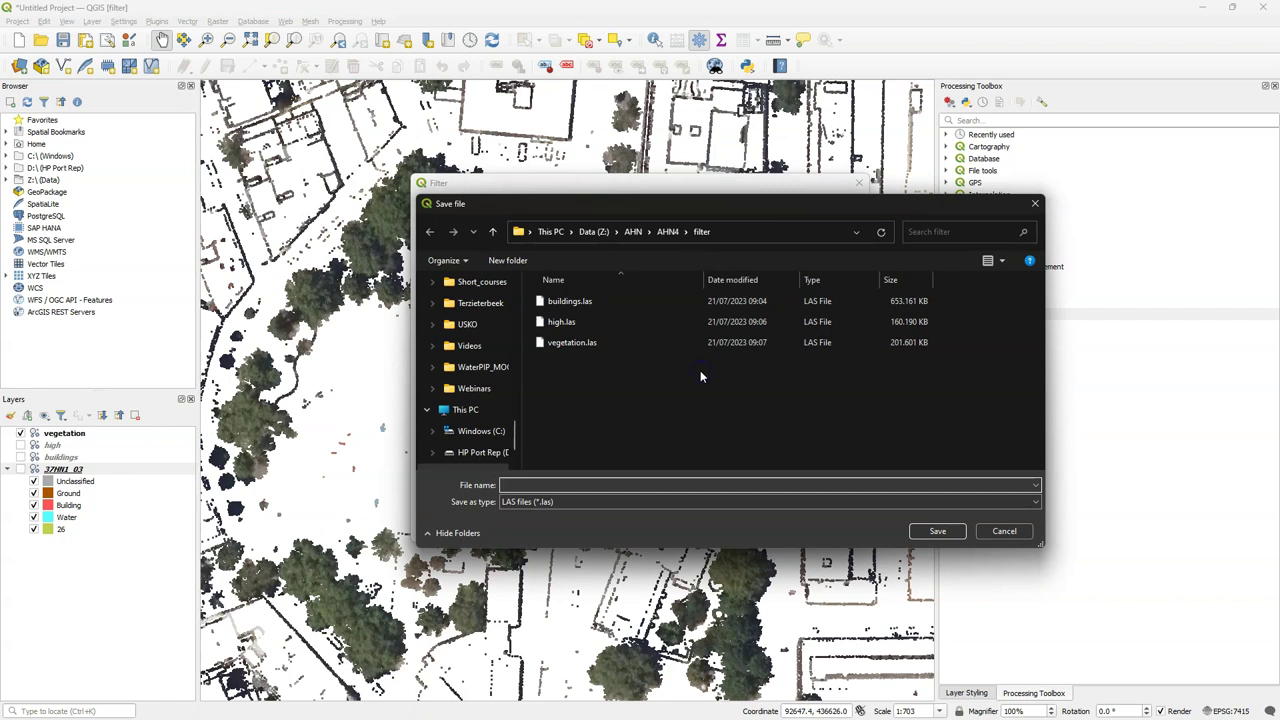
{"action": "type", "text": "vegetation2"}
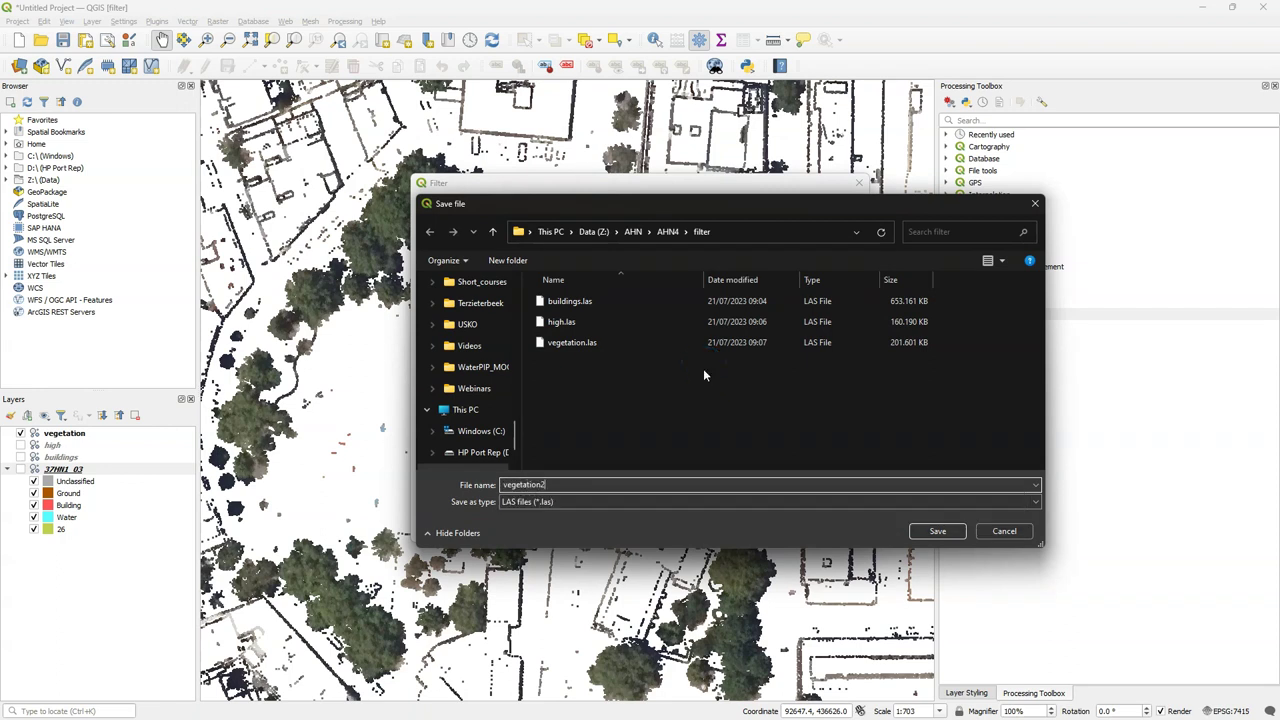
{"action": "left_click", "coordinate": [932, 530]}
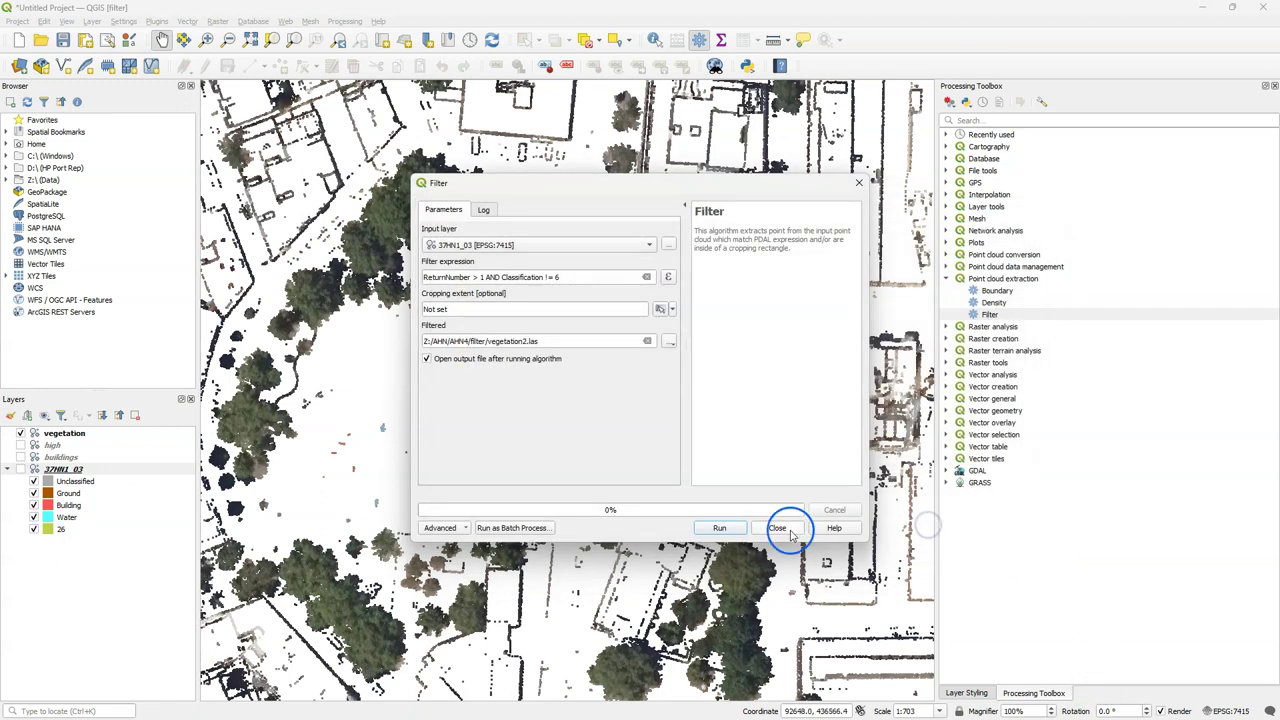
{"action": "left_click", "coordinate": [722, 528]}
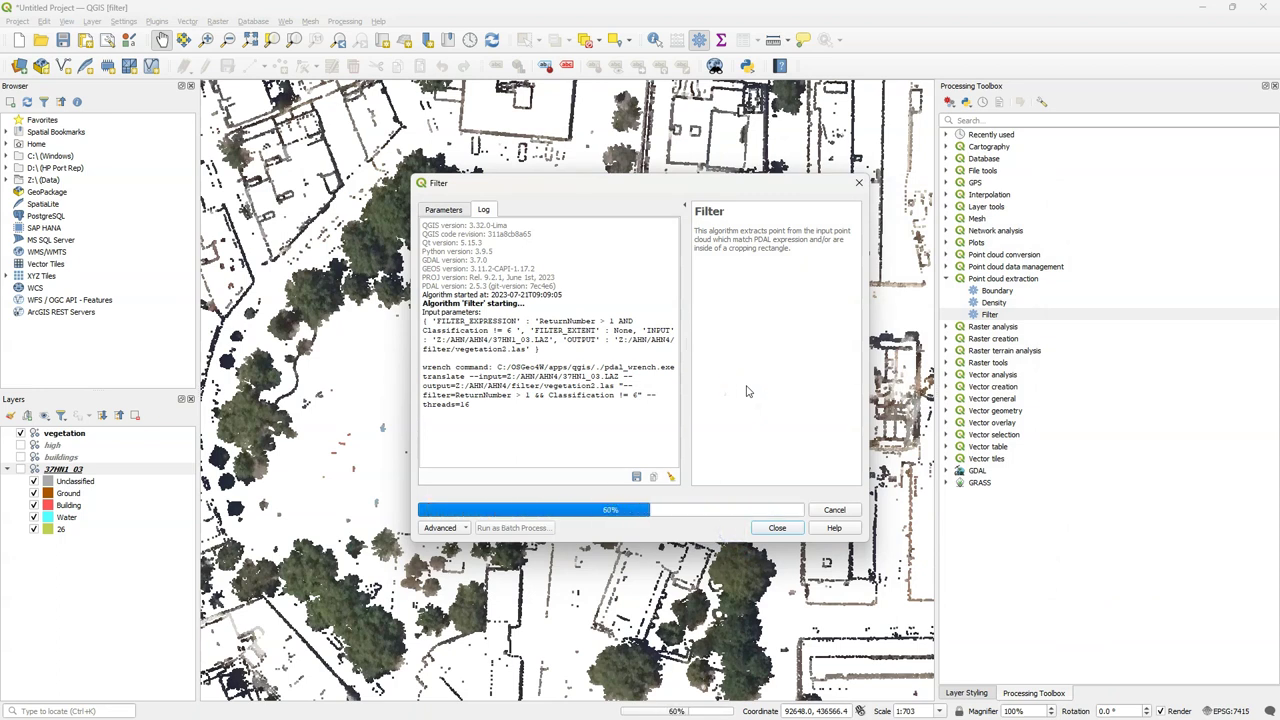
{"action": "left_click", "coordinate": [777, 528]}
- Toggle the vegetation layer repeatedly to compare with vegetation2, then expand Point cloud data management
{"action": "left_click", "coordinate": [20, 446]}
{"action": "left_click", "coordinate": [20, 446]}
{"action": "left_click", "coordinate": [19, 446]}
{"action": "left_click", "coordinate": [20, 446]}
{"action": "left_click", "coordinate": [20, 446]}
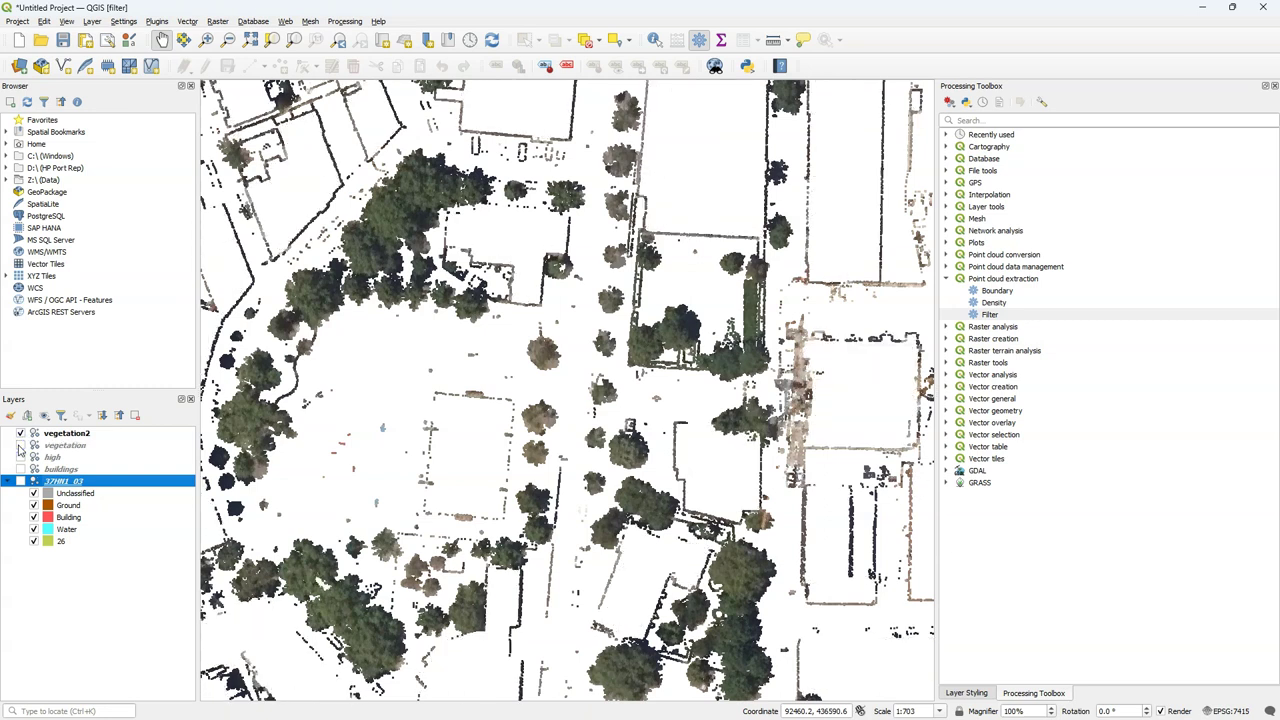
{"action": "left_click", "coordinate": [20, 446]}
{"action": "left_click", "coordinate": [20, 446]}
{"action": "left_click", "coordinate": [20, 446]}
{"action": "left_click", "coordinate": [20, 446]}
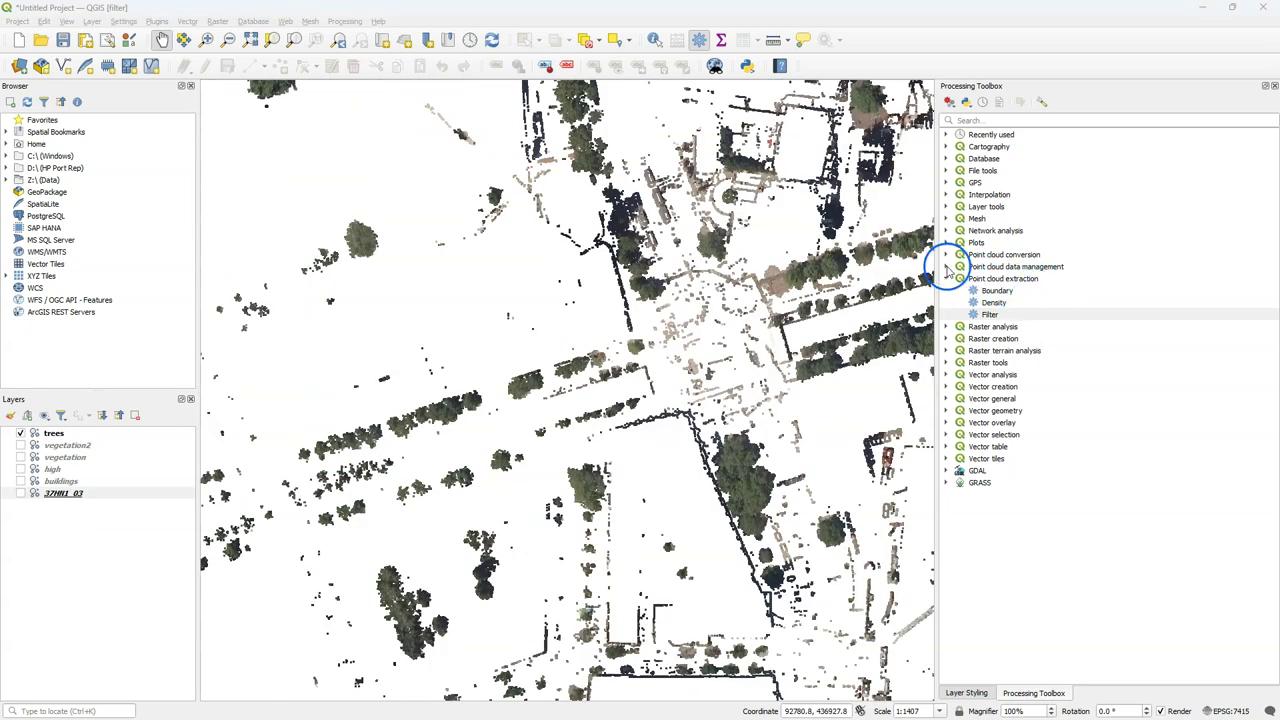
{"action": "left_click", "coordinate": [946, 267]}
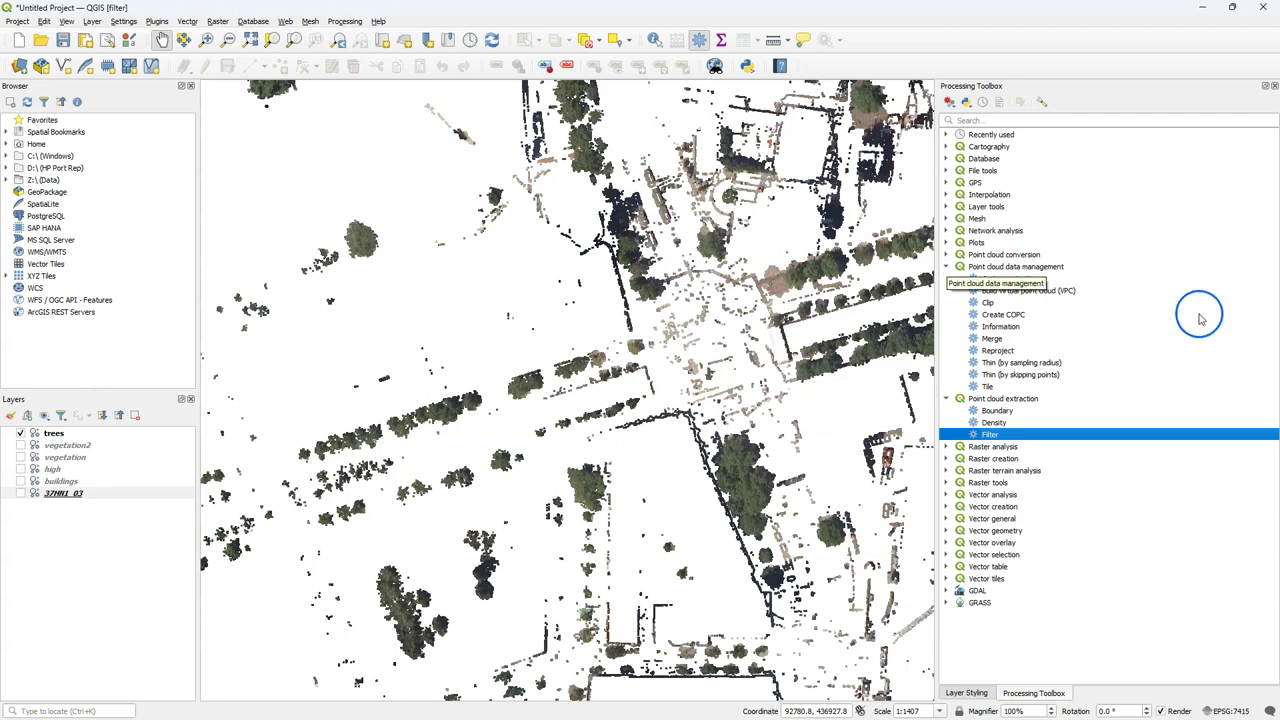
- Open Clip, expand Advanced Parameters and launch the Filter expression builder
{"action": "double_click", "coordinate": [988, 303]}
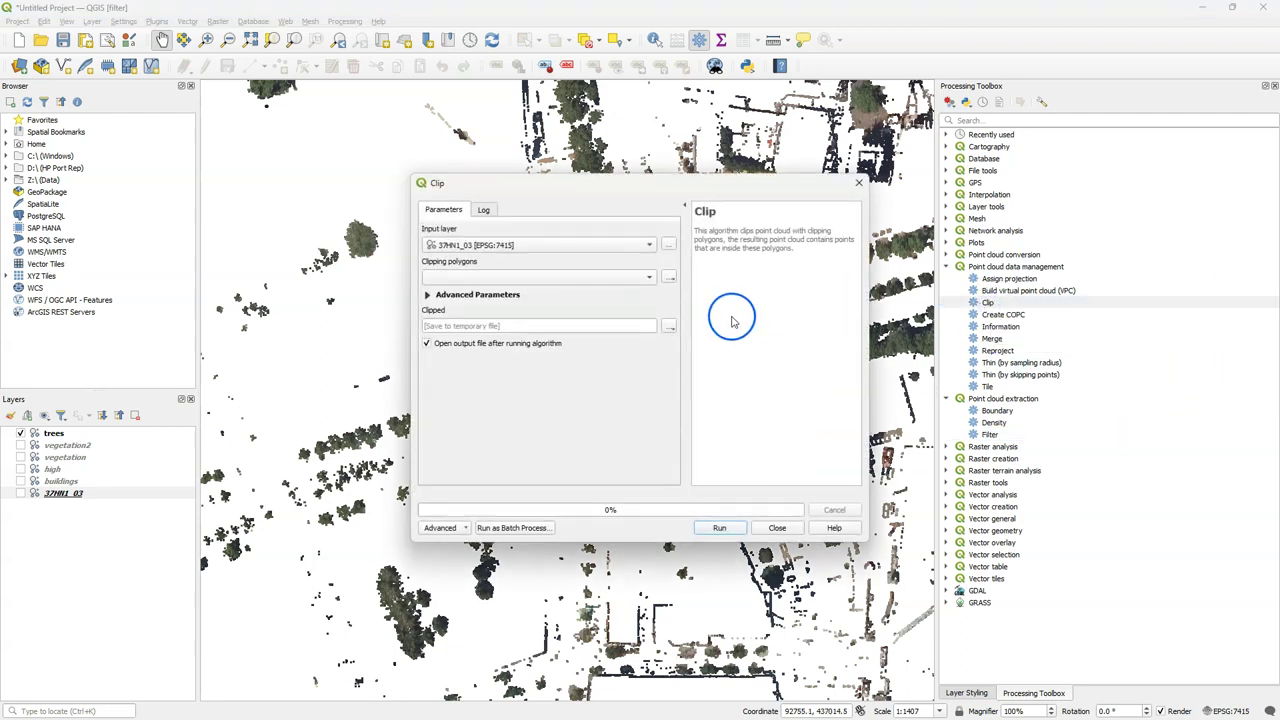
{"action": "left_click", "coordinate": [427, 295]}
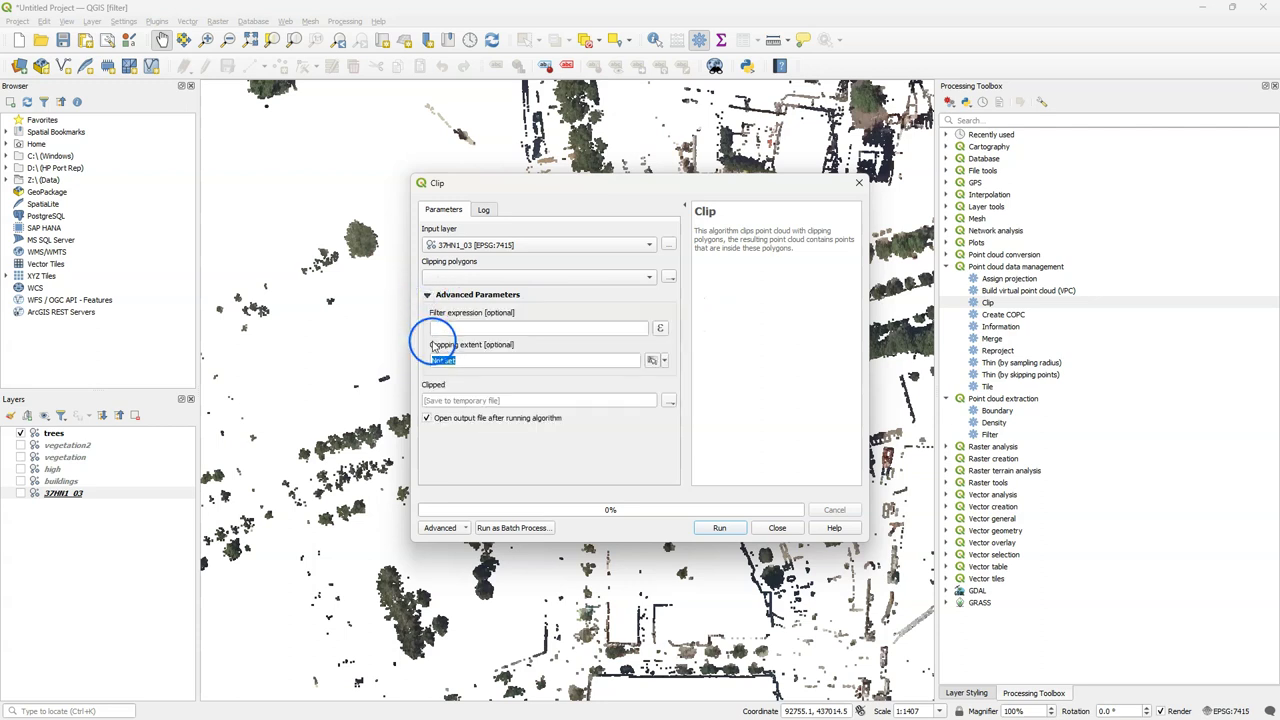
{"action": "left_click", "coordinate": [660, 330]}
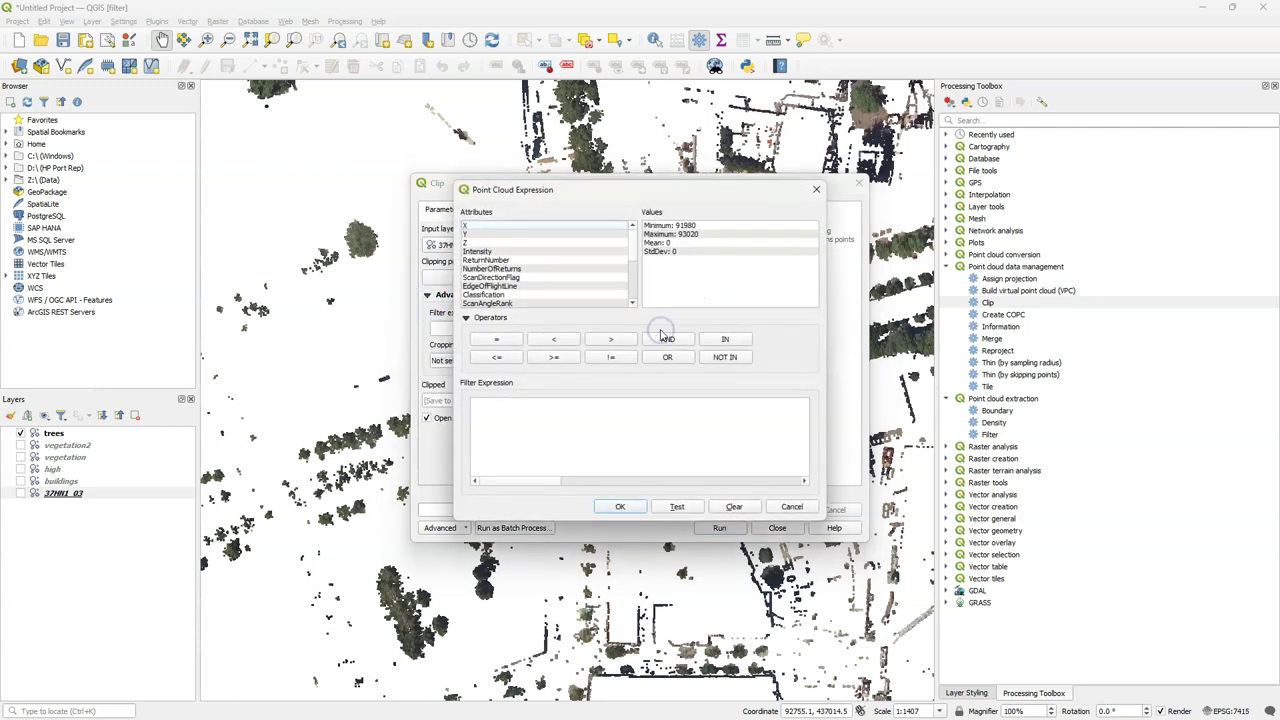